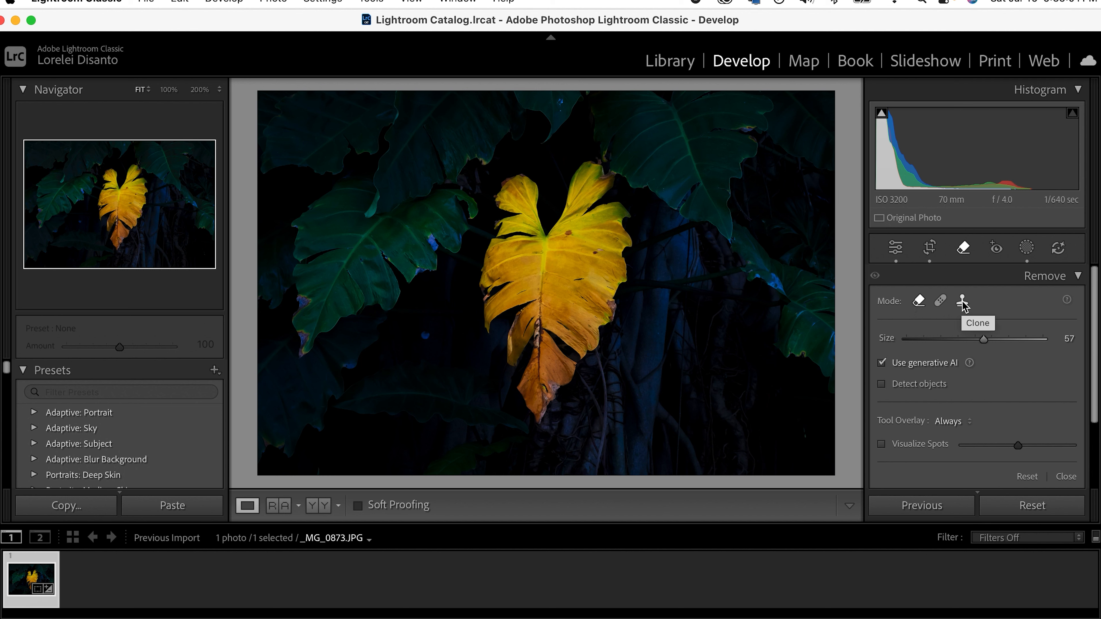
Set the Remove brush size to 10
{"action": "scroll", "coordinate": [972, 305], "scroll_direction": "down", "scroll_amount": 1}
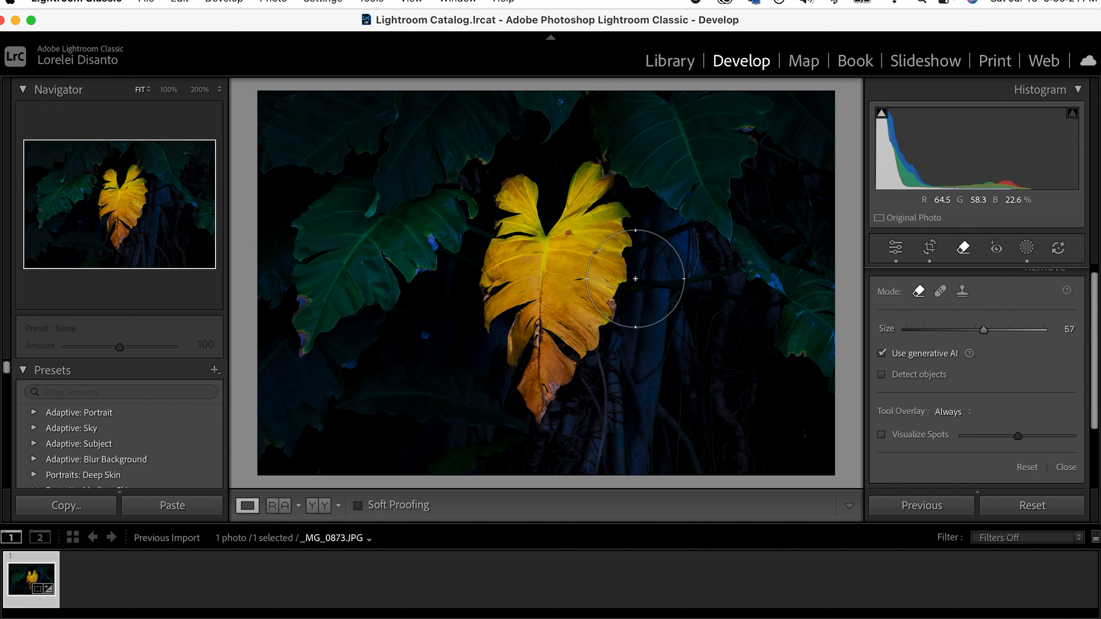
{"action": "scroll", "coordinate": [555, 271], "scroll_direction": "down", "scroll_amount": 7}
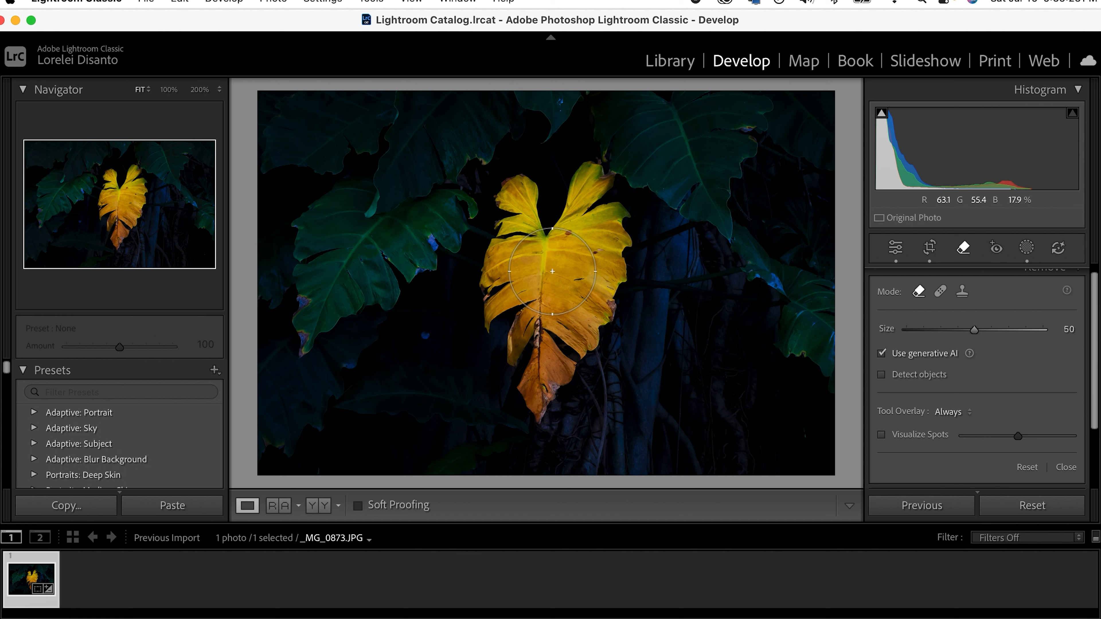
{"action": "scroll", "coordinate": [553, 271], "scroll_direction": "down", "scroll_amount": 15}
{"action": "scroll", "coordinate": [553, 272], "scroll_direction": "down", "scroll_amount": 2}
{"action": "key", "text": "bracketright"}
{"action": "key", "text": "bracketright"}
{"action": "key", "text": "bracketright"}
{"action": "key", "text": "bracketright"}
{"action": "key", "text": "bracketright"}
{"action": "mouse_move", "coordinate": [930, 329]}
{"action": "left_mouse_down"}
{"action": "mouse_move", "coordinate": [988, 336]}
{"action": "mouse_move", "coordinate": [932, 331]}
{"action": "left_mouse_up"}
{"action": "left_click", "coordinate": [883, 376]}
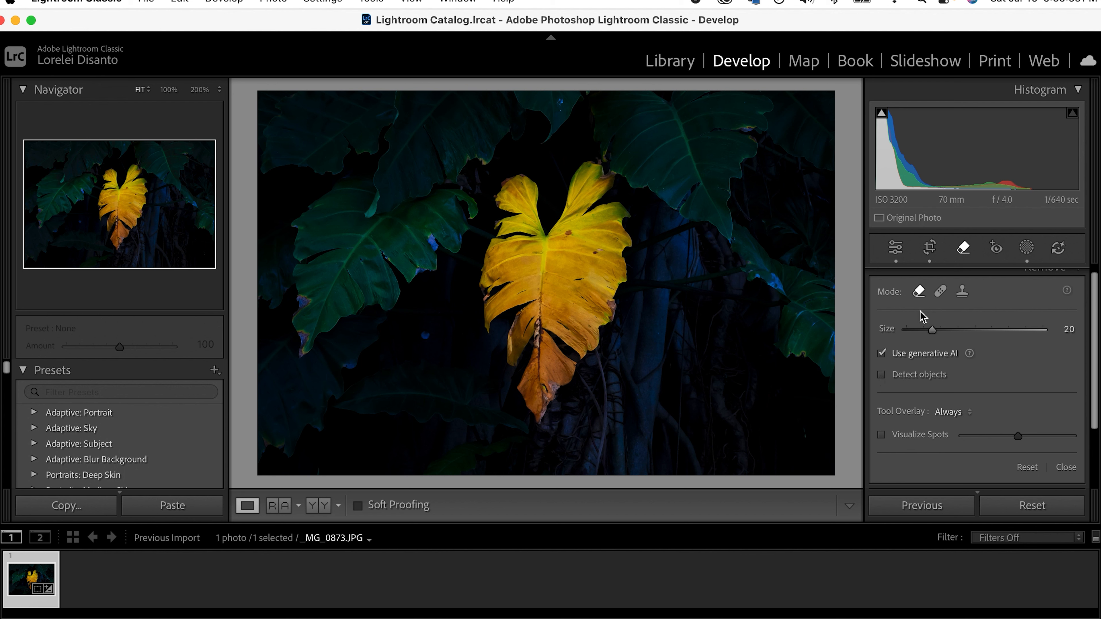
{"action": "mouse_move", "coordinate": [931, 330]}
{"action": "left_mouse_down"}
{"action": "mouse_move", "coordinate": [910, 332]}
{"action": "mouse_move", "coordinate": [920, 333]}
{"action": "left_mouse_up"}
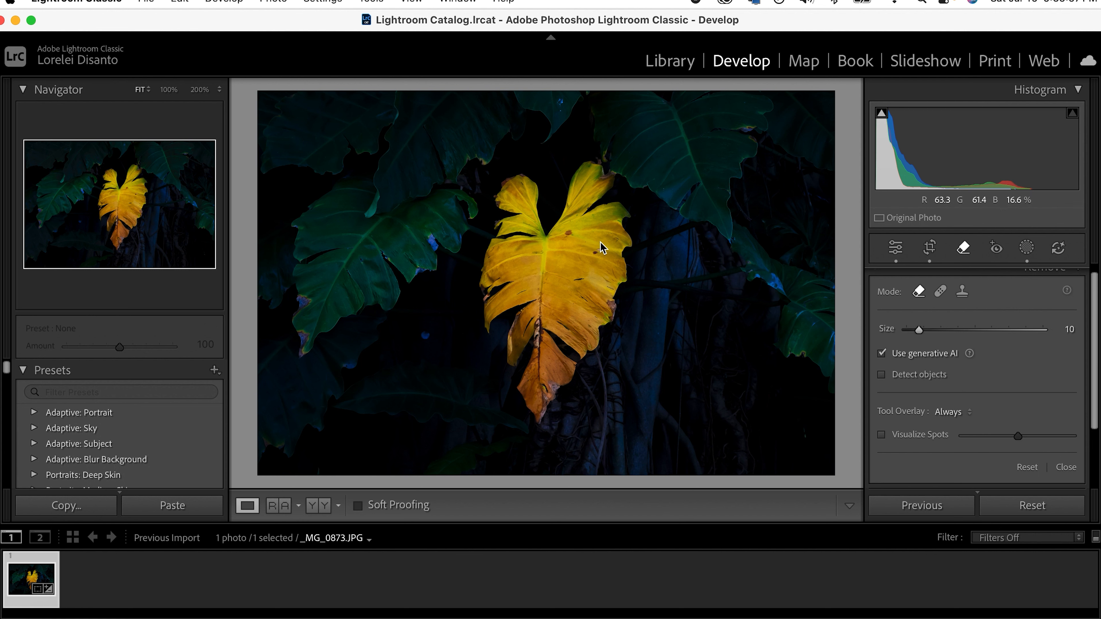
Mask the brown spot near the yellow leaf's notch and apply a generative removal to it
{"action": "left_click", "coordinate": [571, 233]}
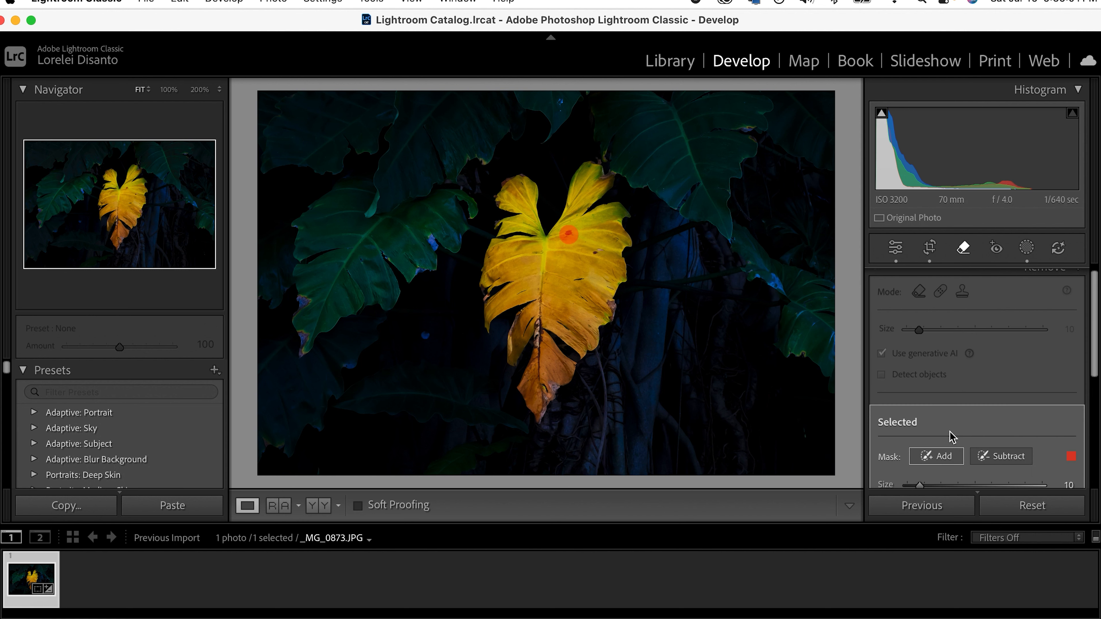
{"action": "scroll", "coordinate": [953, 417], "scroll_direction": "down", "scroll_amount": 5}
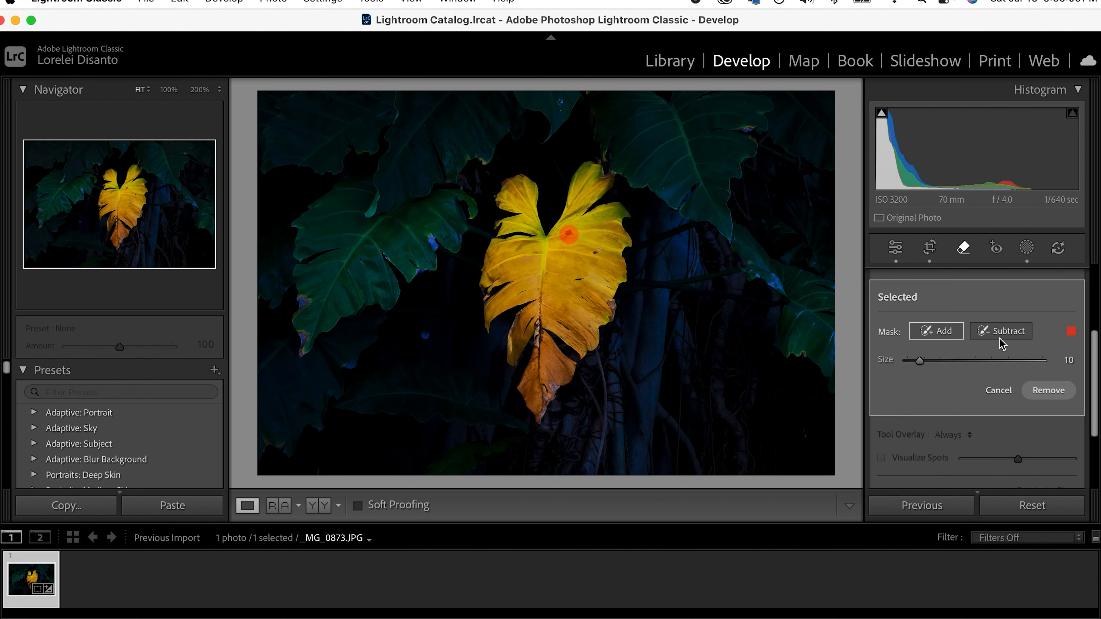
{"action": "left_click", "coordinate": [986, 339]}
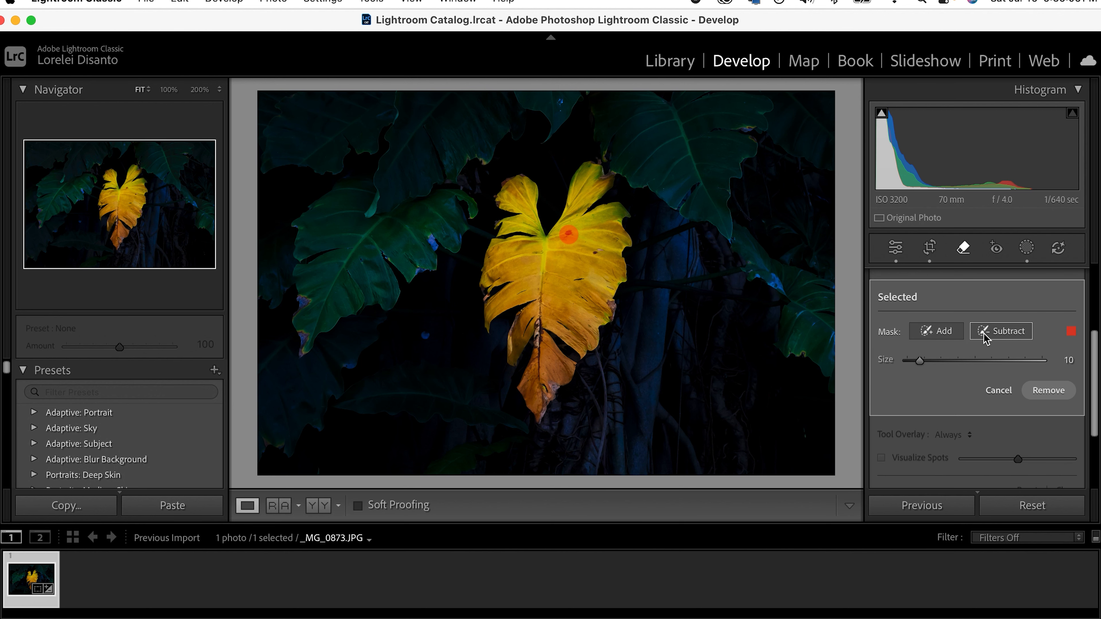
{"action": "left_click", "coordinate": [1057, 392]}
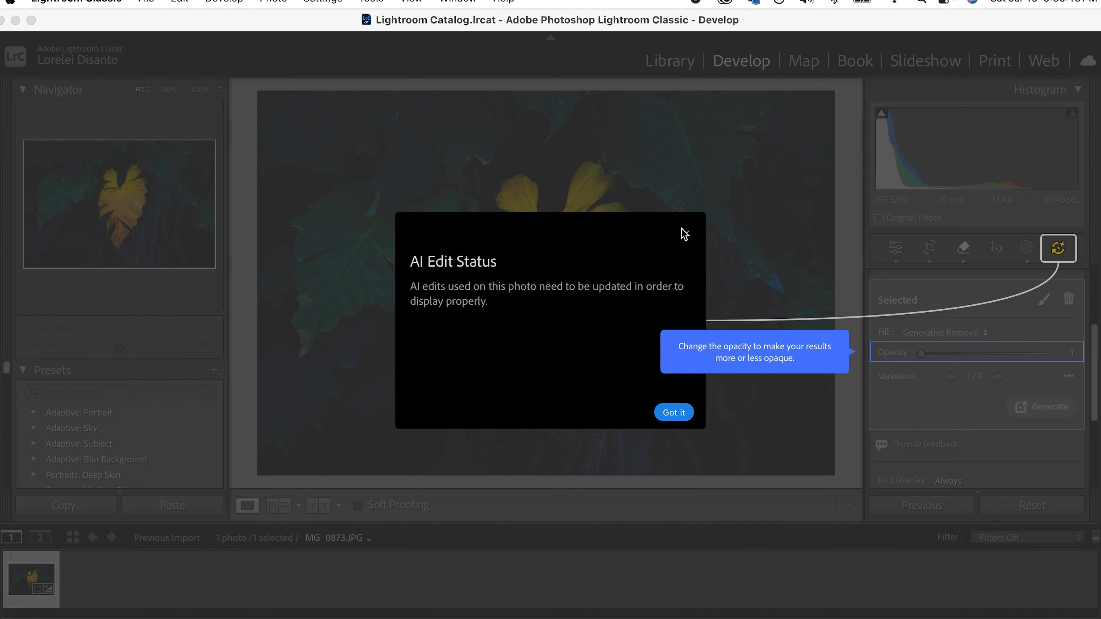
{"action": "left_click", "coordinate": [686, 236]}
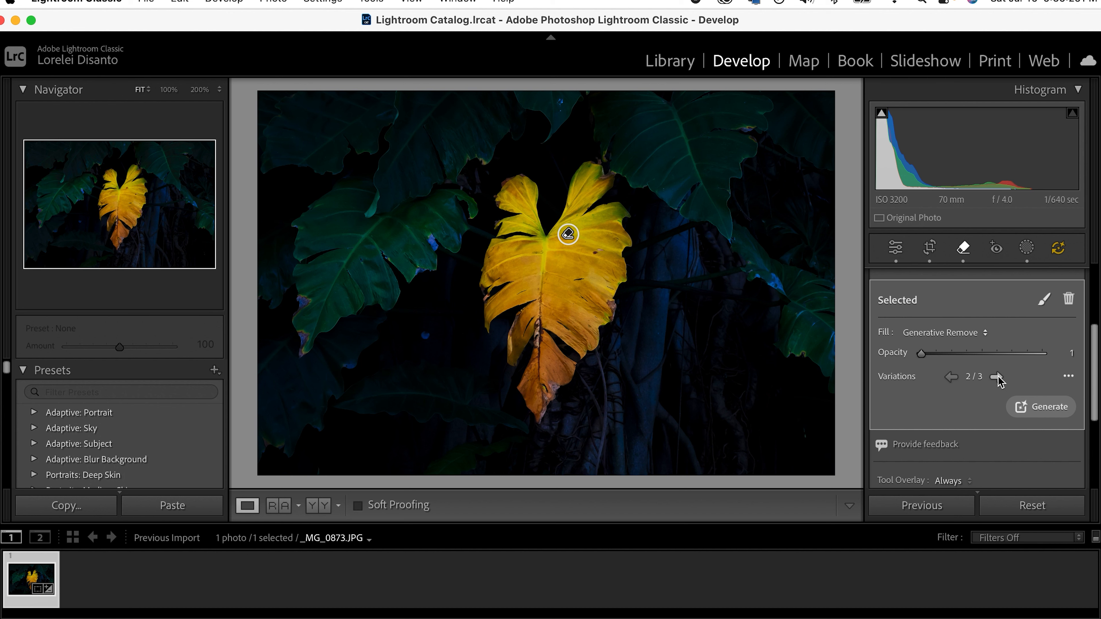
Compare the generated variations for the brown spot up close, and delete that removal
{"action": "left_click", "coordinate": [997, 377]}
{"action": "key", "text": "super+equal"}
{"action": "key", "text": "super+equal"}
{"action": "key", "text": "super+equal"}
{"action": "key", "text": "super+equal"}
{"action": "key", "text": "super+equal"}
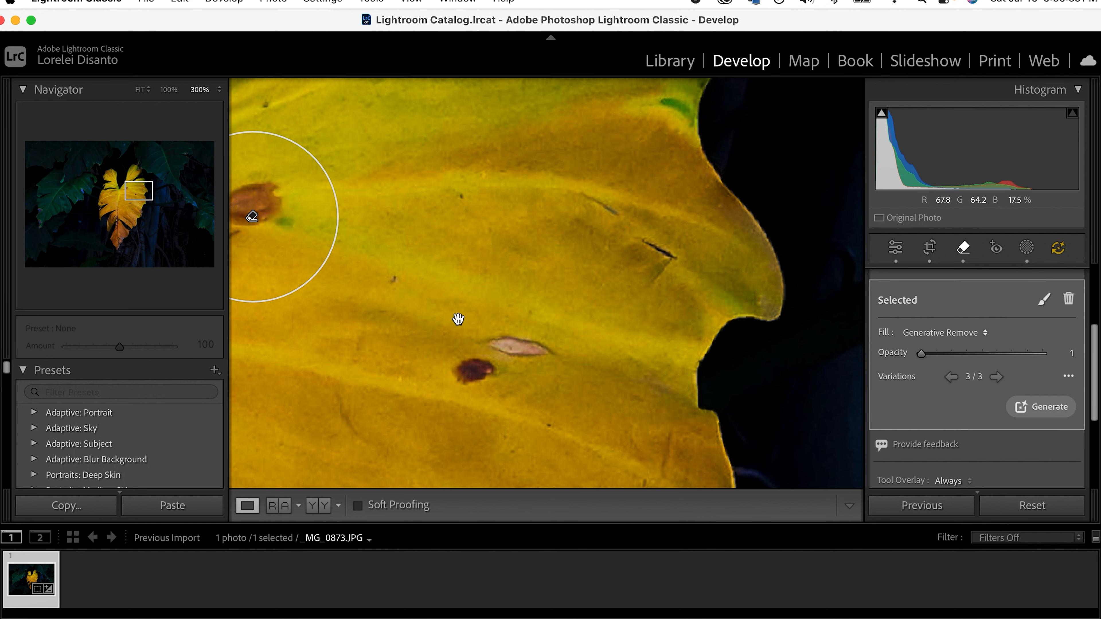
{"action": "left_click_drag", "start_coordinate": [437, 315], "coordinate": [696, 364]}
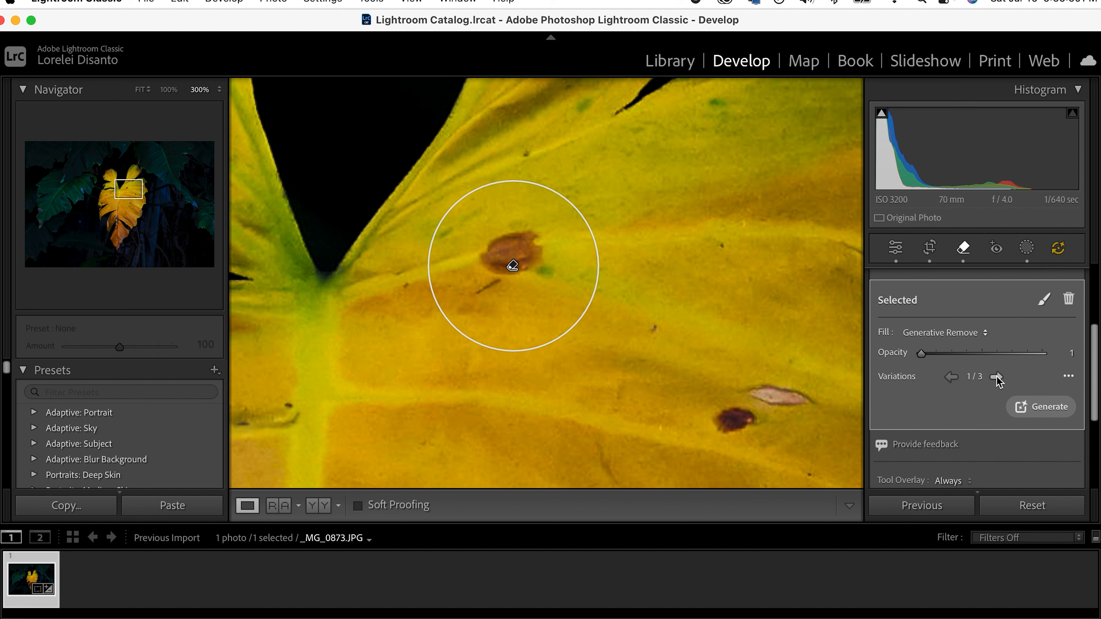
{"action": "left_click", "coordinate": [997, 378]}
{"action": "left_click", "coordinate": [1024, 414]}
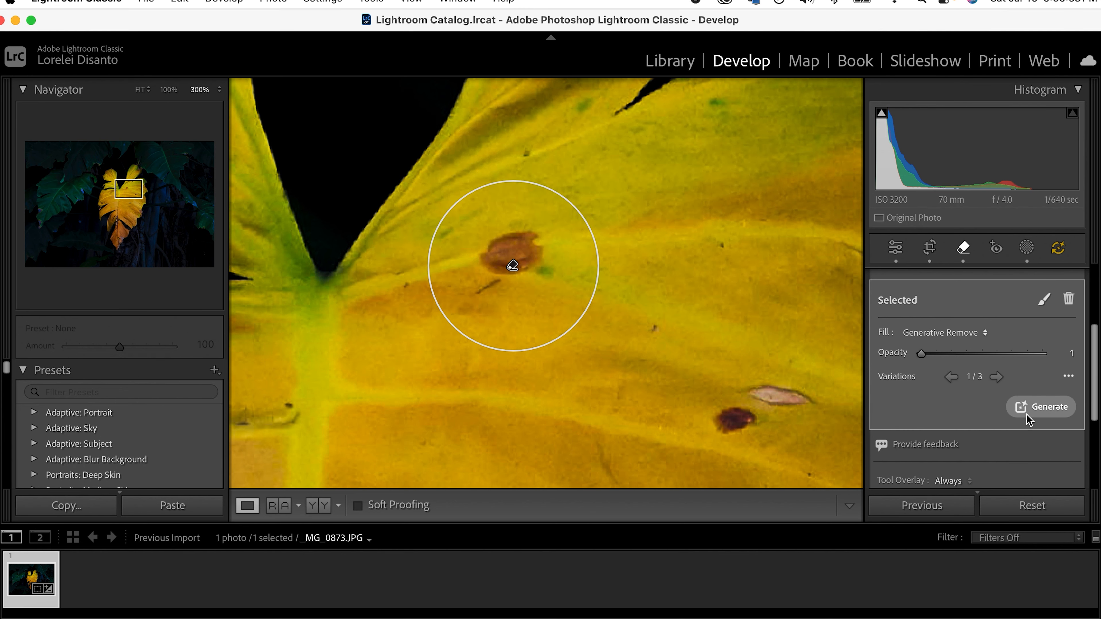
{"action": "left_click", "coordinate": [999, 378]}
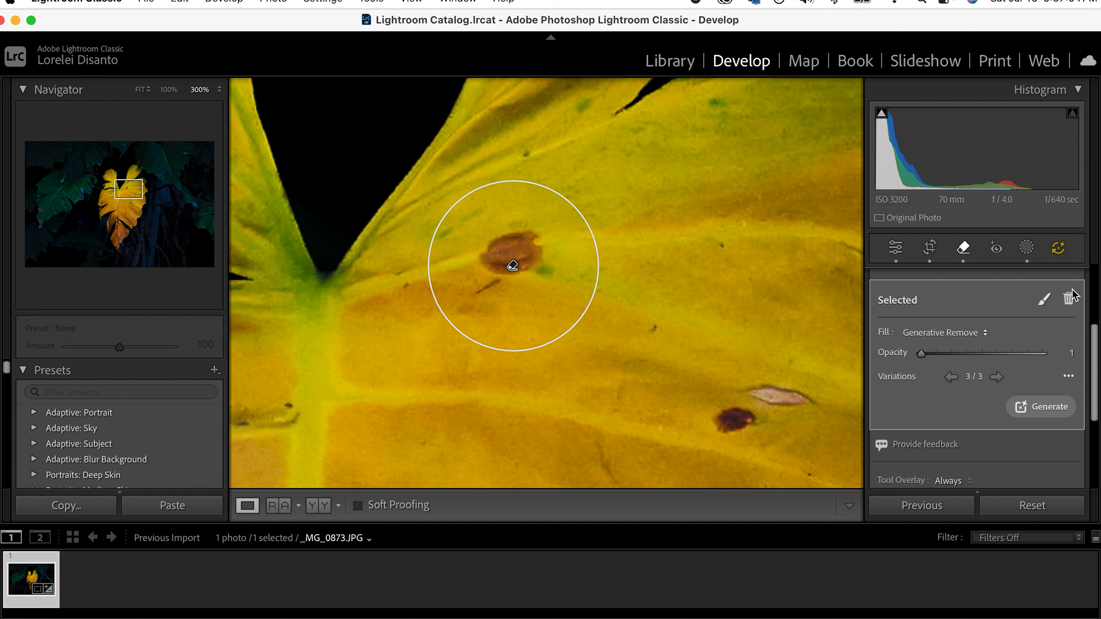
{"action": "left_click", "coordinate": [1070, 298]}
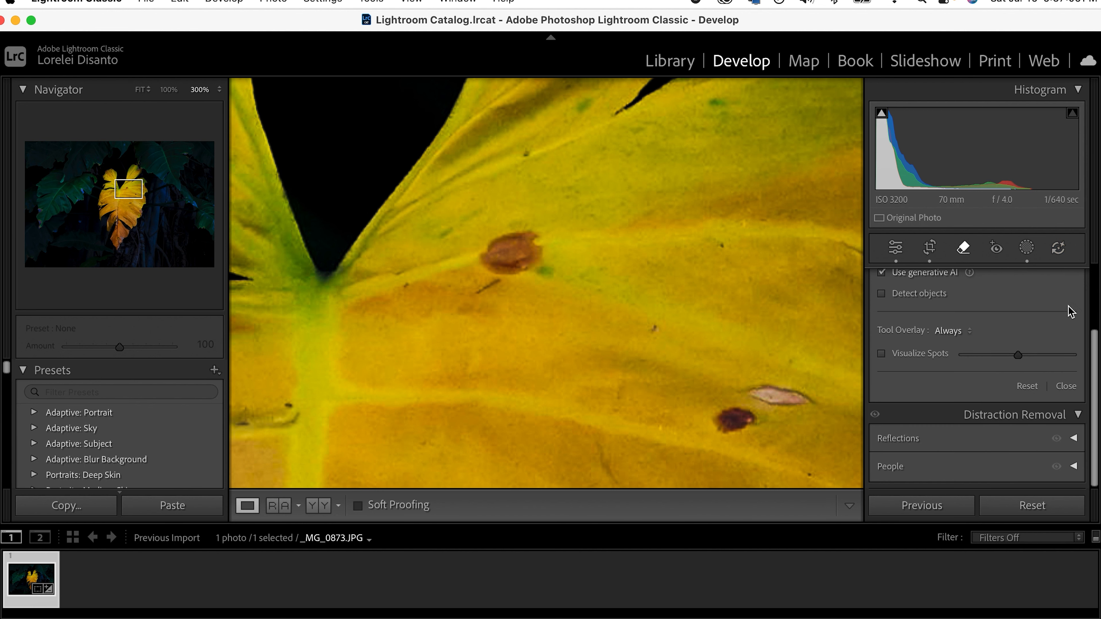
Mask the tiny dark speck between the two large spots on the leaf and apply a generative removal to it
{"action": "scroll", "coordinate": [1038, 362], "scroll_direction": "up", "scroll_amount": 3}
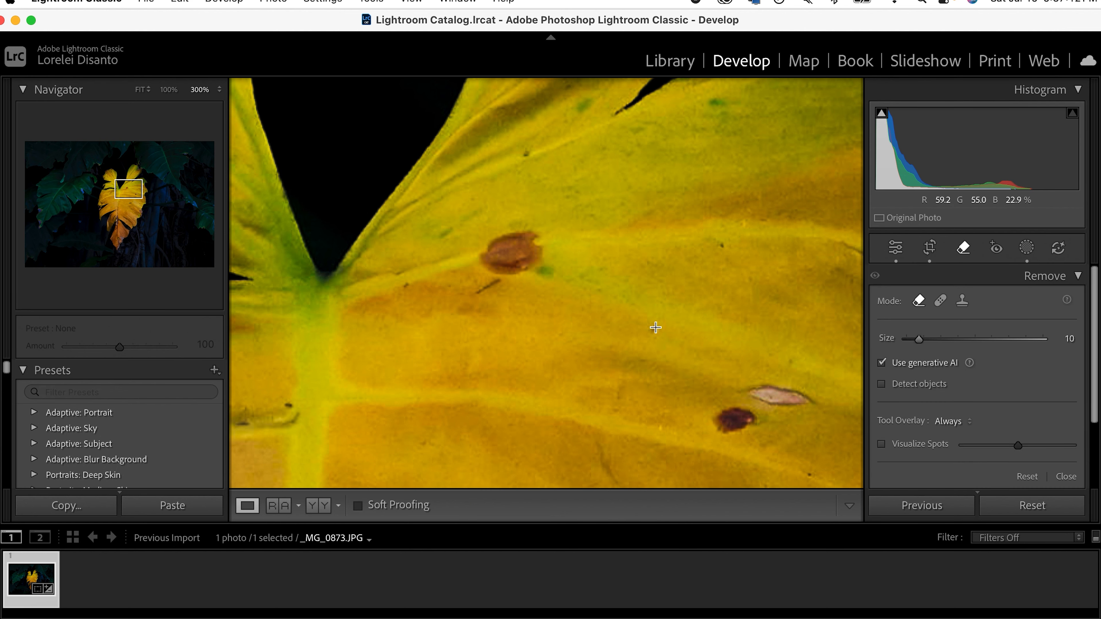
{"action": "left_click", "coordinate": [654, 331]}
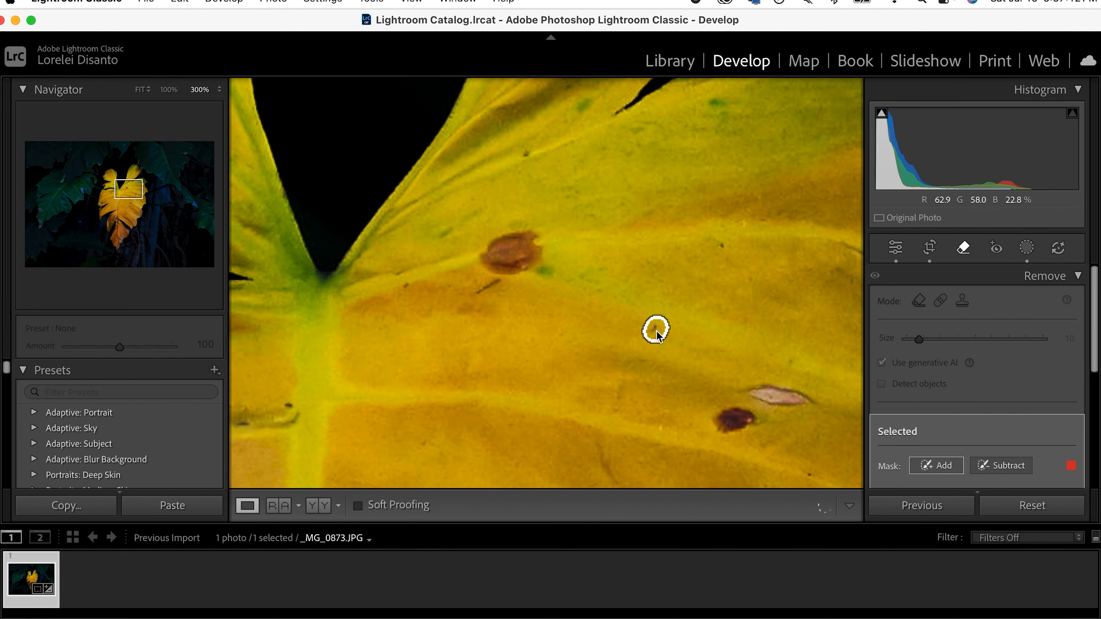
{"action": "left_click", "coordinate": [989, 467]}
{"action": "scroll", "coordinate": [993, 443], "scroll_direction": "down", "scroll_amount": 5}
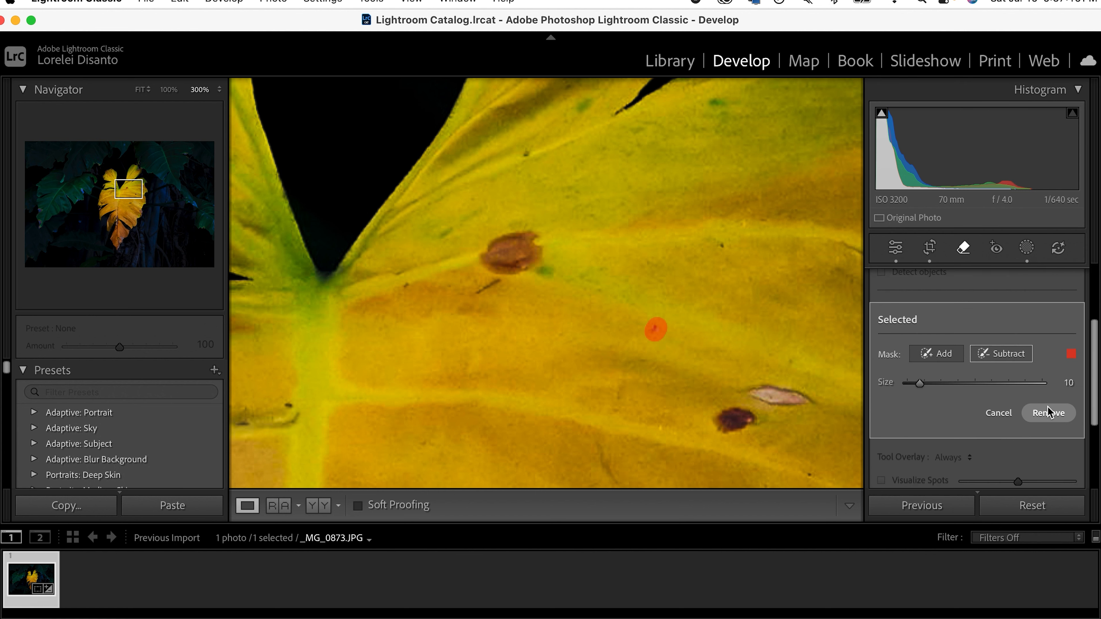
{"action": "left_click", "coordinate": [1047, 413]}
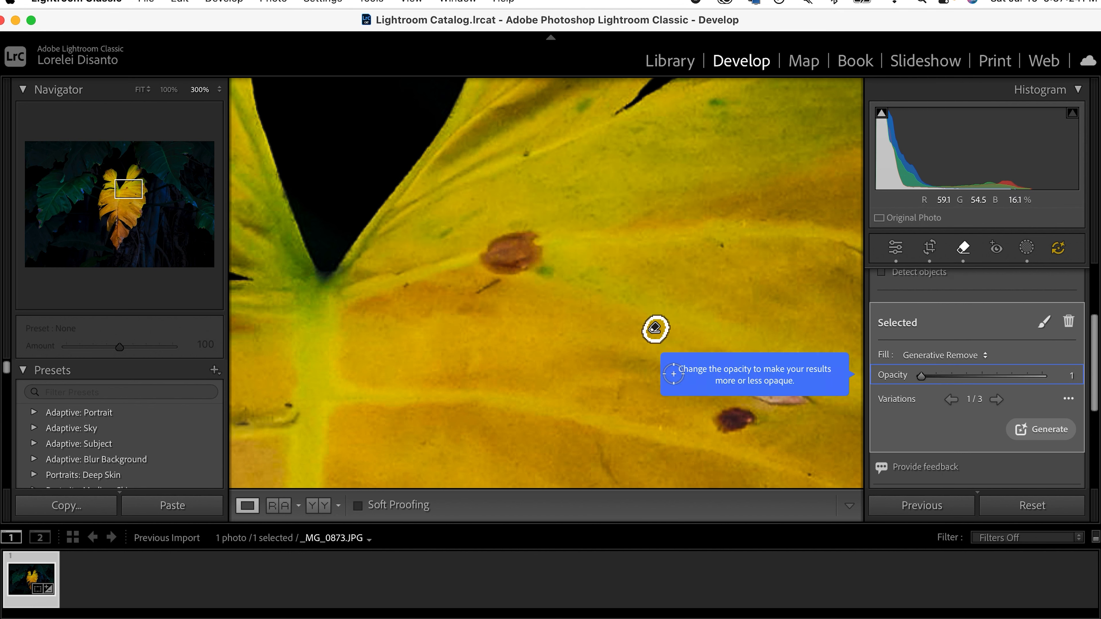
{"action": "left_click", "coordinate": [675, 377]}
Compare the speck removal at opacity 1 and 100, leaving its opacity at 100
{"action": "left_click_drag", "start_coordinate": [922, 376], "coordinate": [1099, 369]}
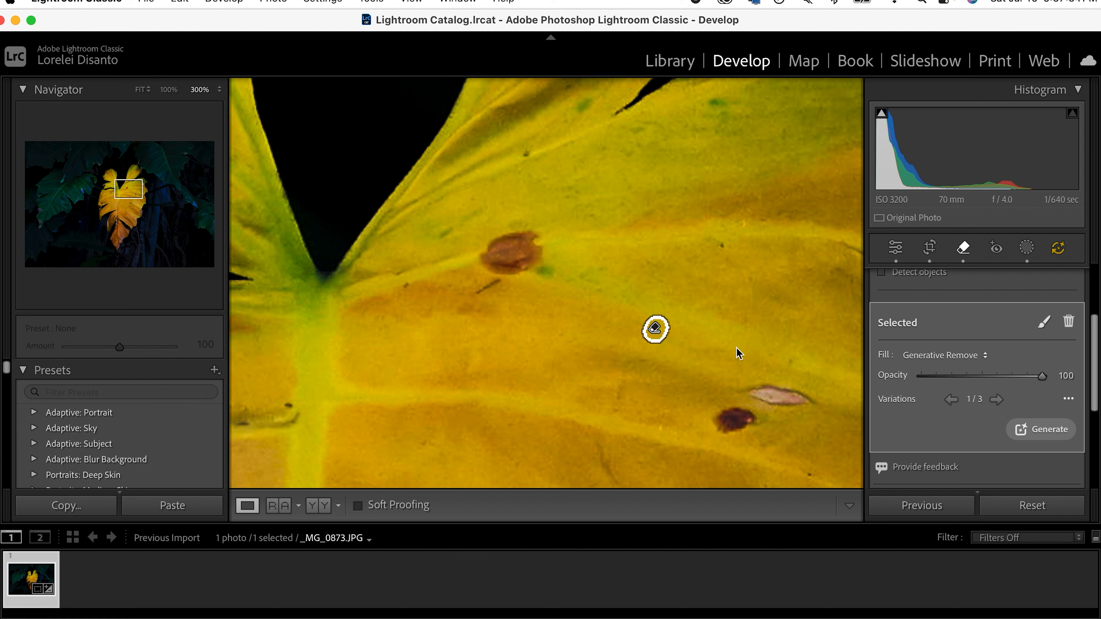
{"action": "left_click_drag", "start_coordinate": [1042, 385], "coordinate": [912, 380]}
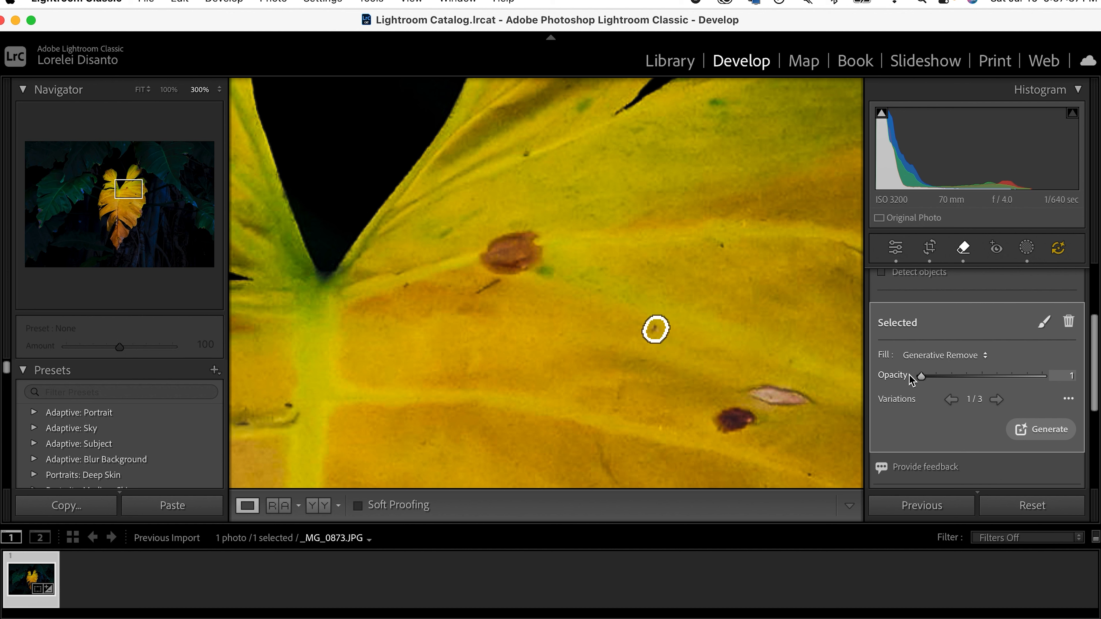
{"action": "left_click_drag", "start_coordinate": [924, 382], "coordinate": [1079, 386]}
Cycle through the generated variations for the speck removal and finish the edit
{"action": "left_click", "coordinate": [997, 400]}
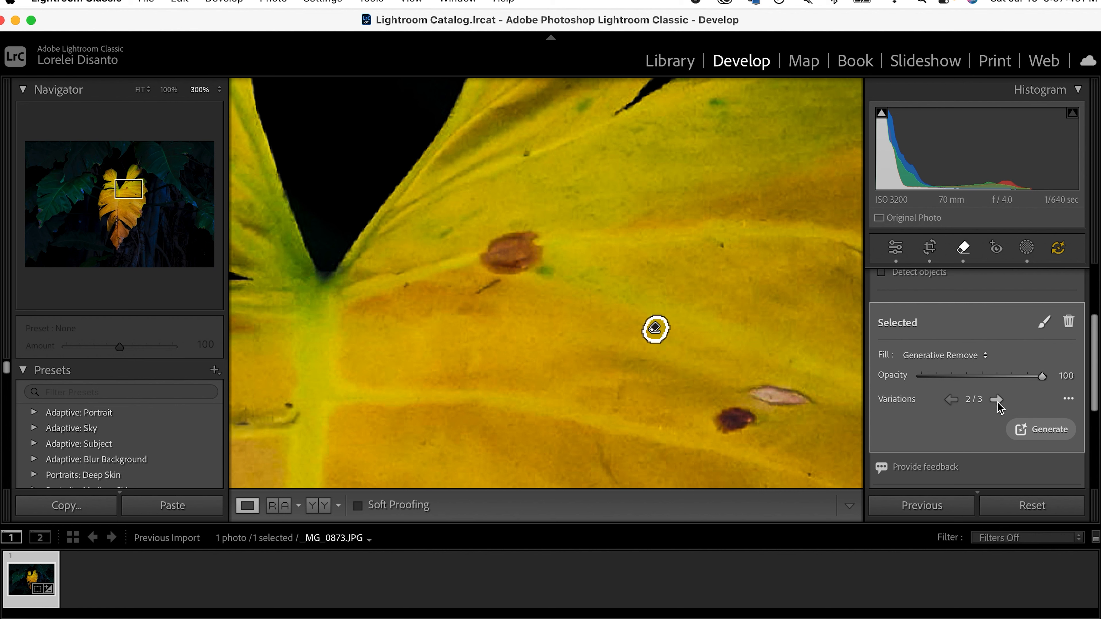
{"action": "left_click", "coordinate": [998, 399]}
{"action": "left_click", "coordinate": [997, 399]}
{"action": "key", "text": "Return"}
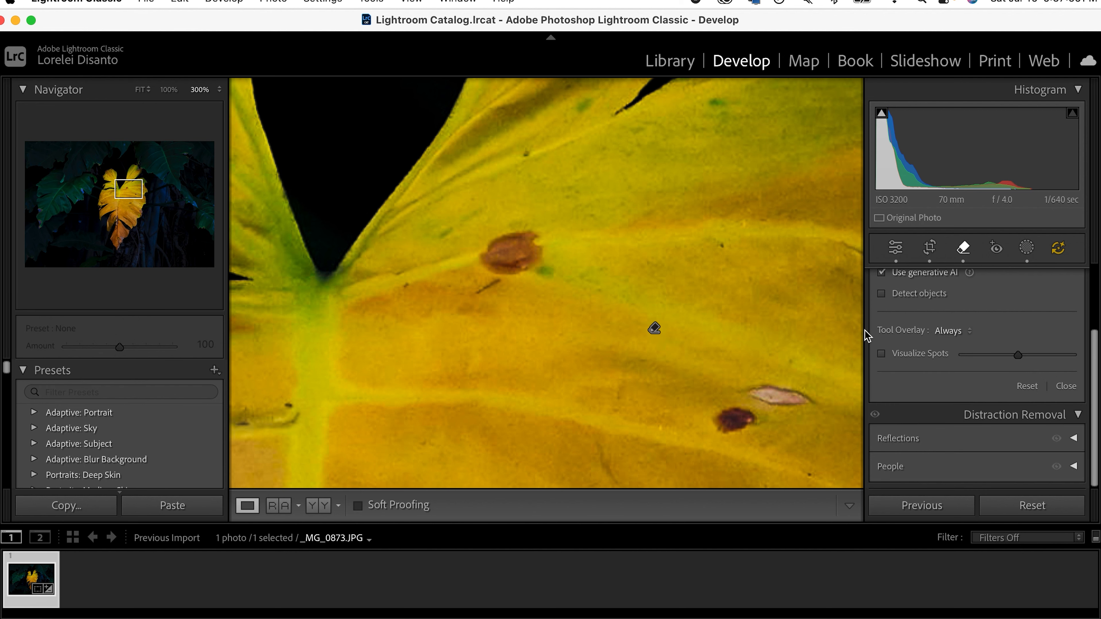
Examine the whole photo with the Remove tool closed, and reopen the tool
{"action": "left_click", "coordinate": [897, 248]}
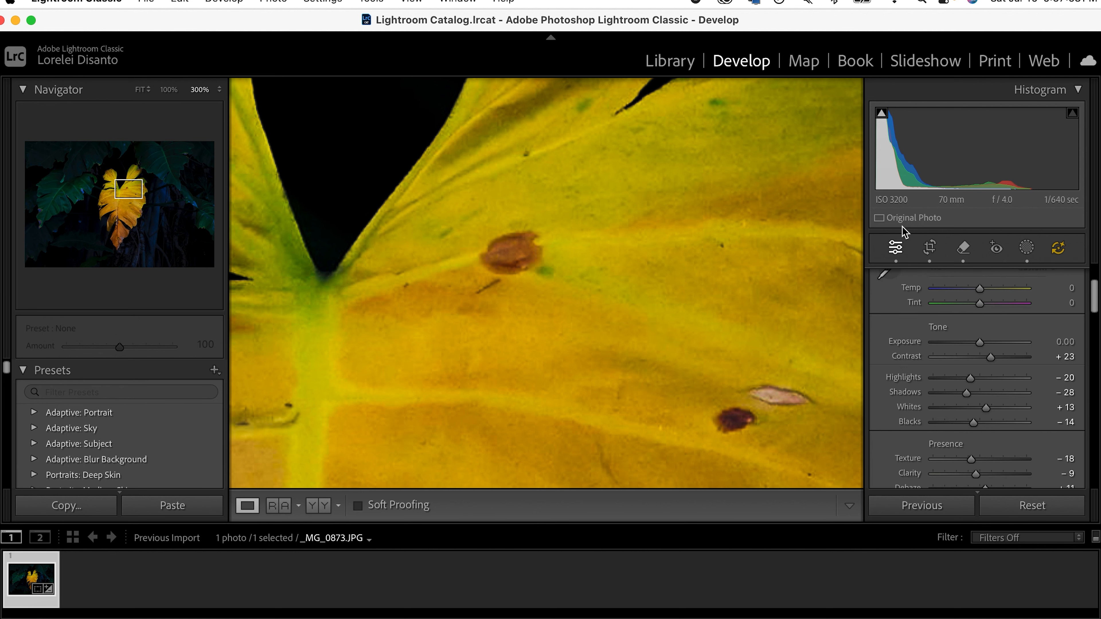
{"action": "left_click", "coordinate": [531, 317]}
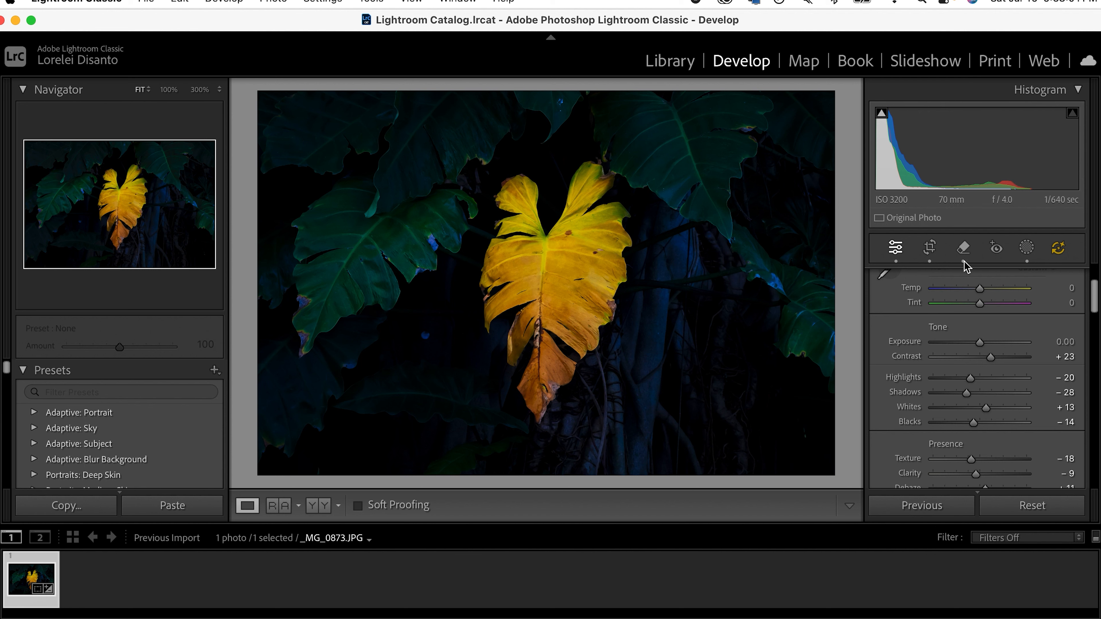
{"action": "left_click", "coordinate": [964, 248]}
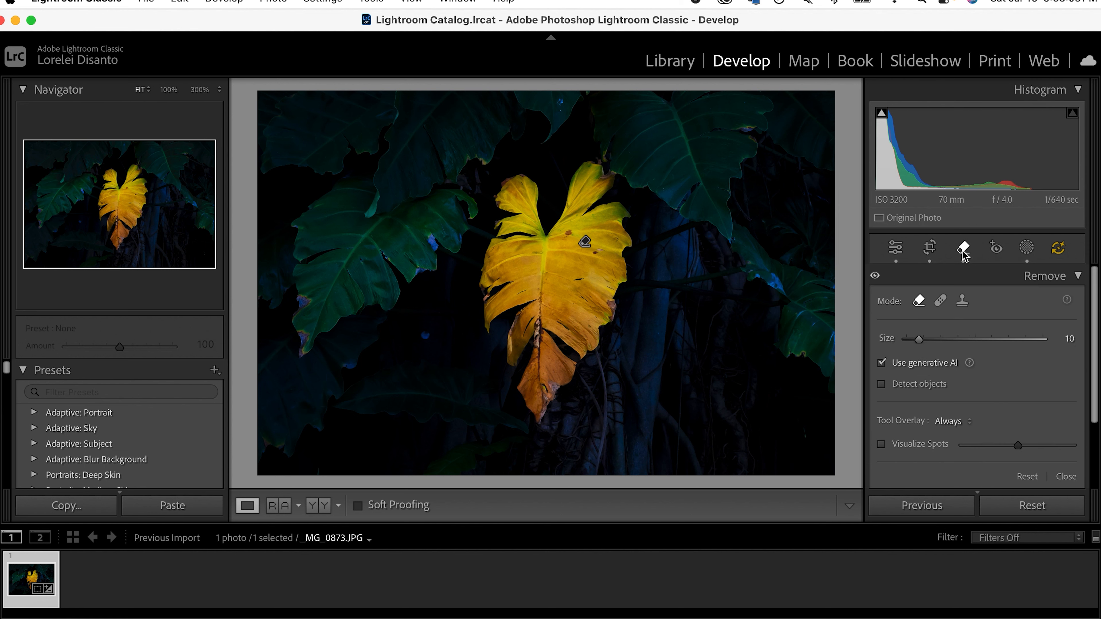
Mask the large brown spot near the leaf's notch with a size 29 brush and apply a generative removal to it
{"action": "key", "text": "super+equal"}
{"action": "key", "text": "super+equal"}
{"action": "key", "text": "super+equal"}
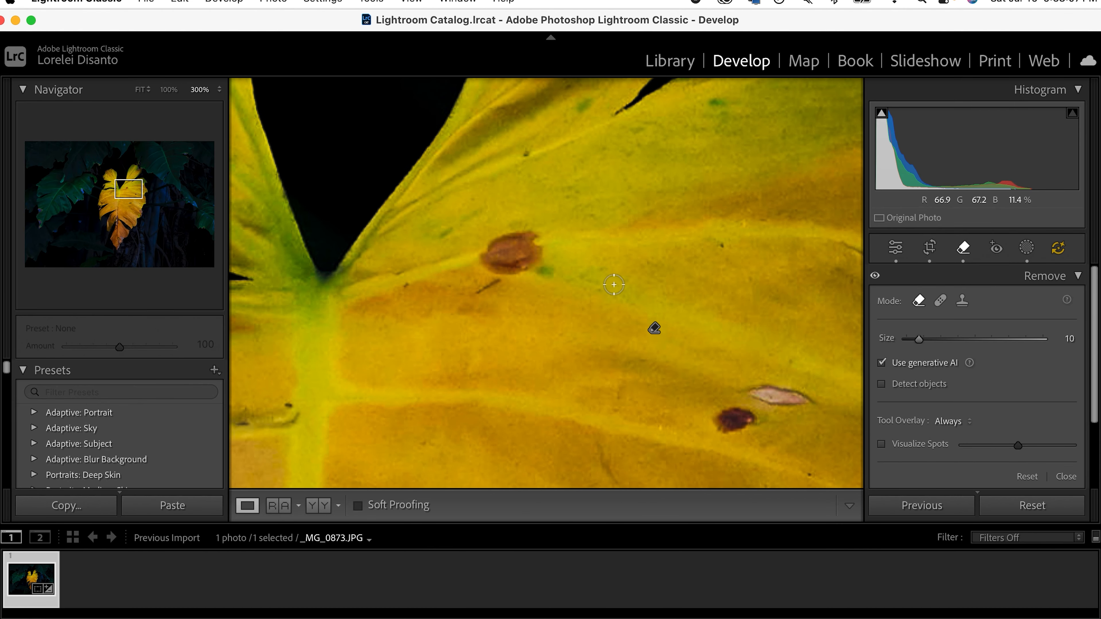
{"action": "key", "text": "bracketright"}
{"action": "key", "text": "bracketright"}
{"action": "key", "text": "bracketright"}
{"action": "key", "text": "bracketright"}
{"action": "key", "text": "bracketright"}
{"action": "key", "text": "bracketright"}
{"action": "key", "text": "bracketright"}
{"action": "key", "text": "bracketright"}
{"action": "key", "text": "bracketright"}
{"action": "key", "text": "bracketright"}
{"action": "mouse_move", "coordinate": [506, 249]}
{"action": "left_mouse_down"}
{"action": "mouse_move", "coordinate": [497, 263]}
{"action": "mouse_move", "coordinate": [528, 243]}
{"action": "left_mouse_up"}
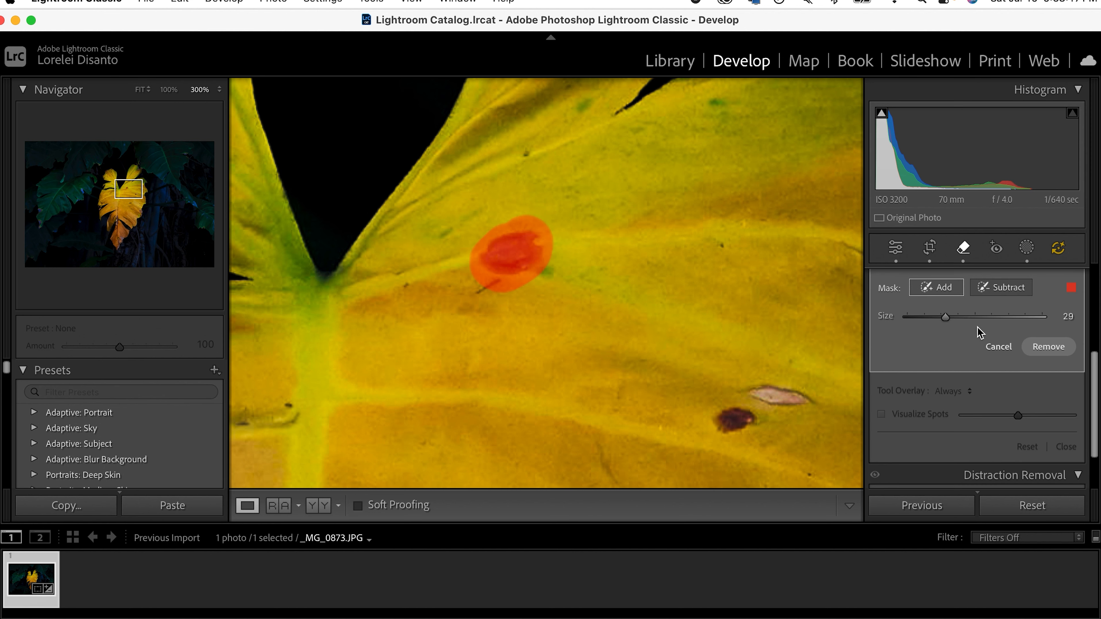
{"action": "left_click", "coordinate": [991, 290]}
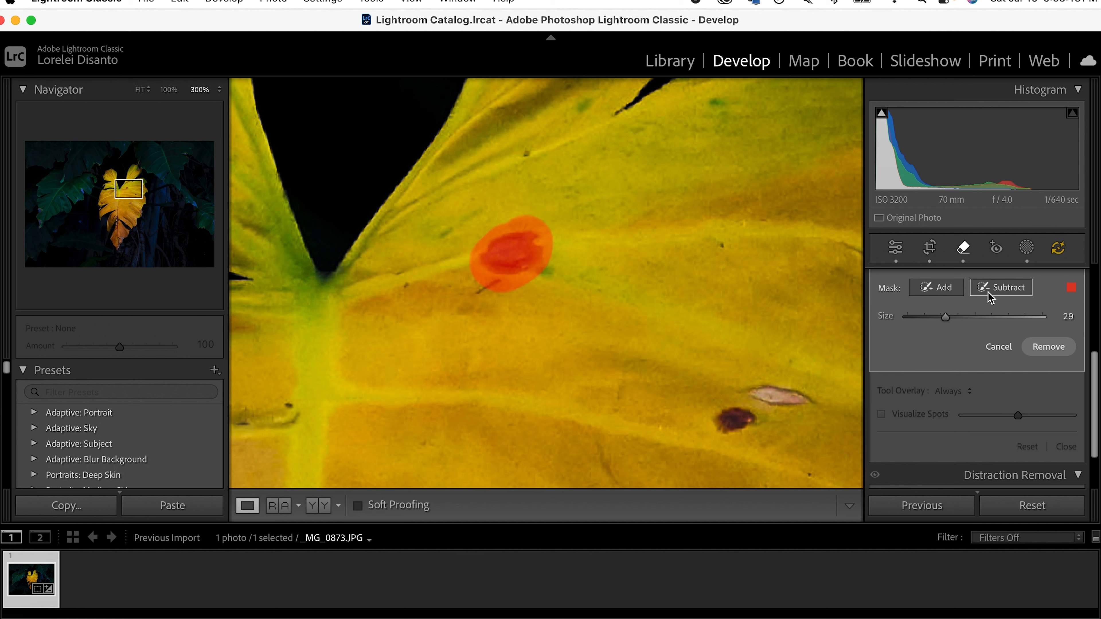
{"action": "left_click", "coordinate": [1047, 348]}
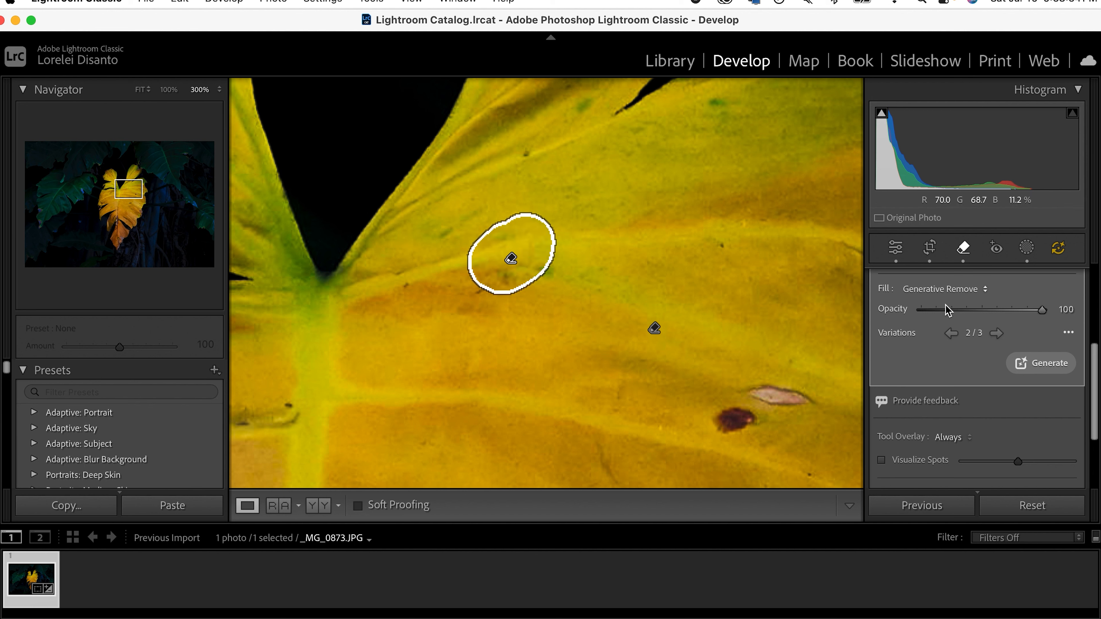
Cycle through the generated variations for the large brown spot and finish the edit
{"action": "left_click", "coordinate": [953, 334]}
{"action": "left_click", "coordinate": [998, 335]}
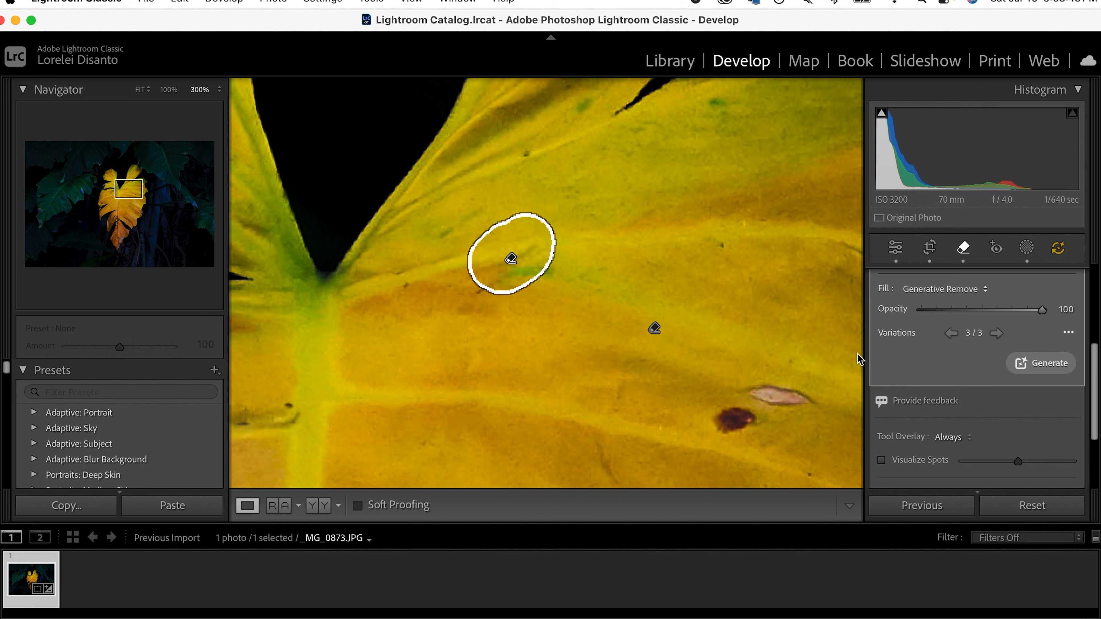
{"action": "left_click", "coordinate": [997, 334]}
{"action": "key", "text": "Return"}
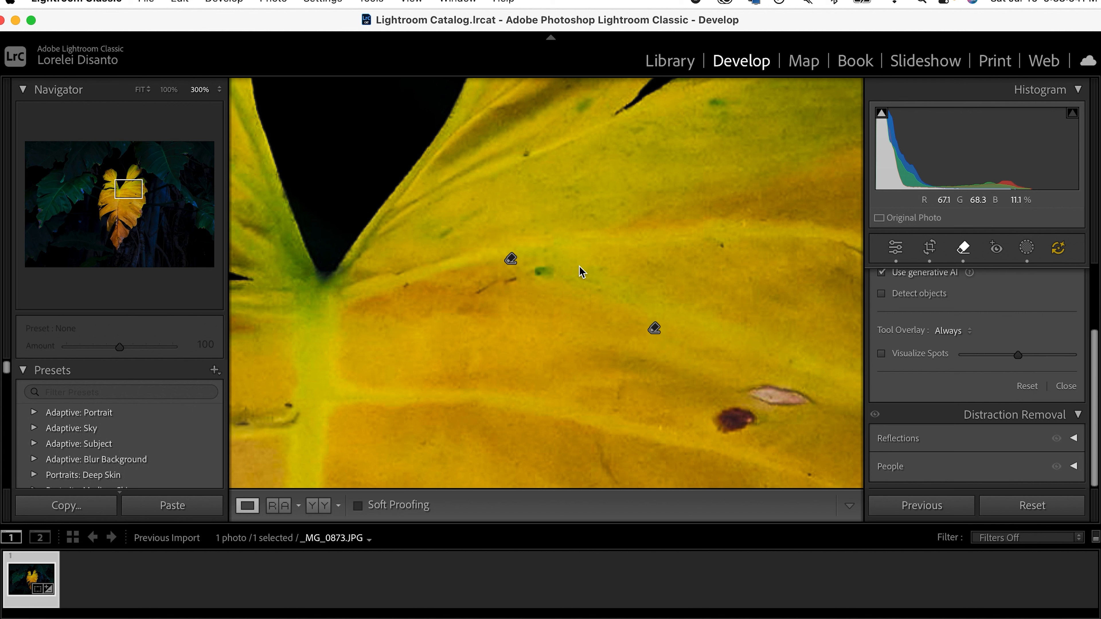
Remove the small green spot beside the retouched area with a size 18 brush, switch to its next variation, and close the Remove tool
{"action": "left_click", "coordinate": [543, 271]}
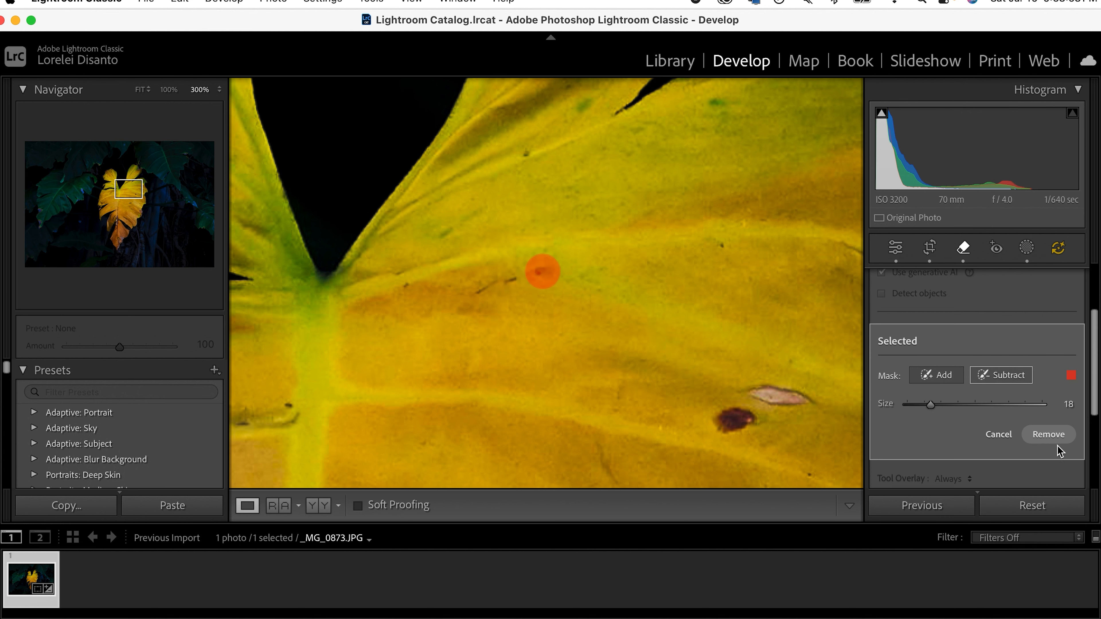
{"action": "left_click", "coordinate": [1048, 434]}
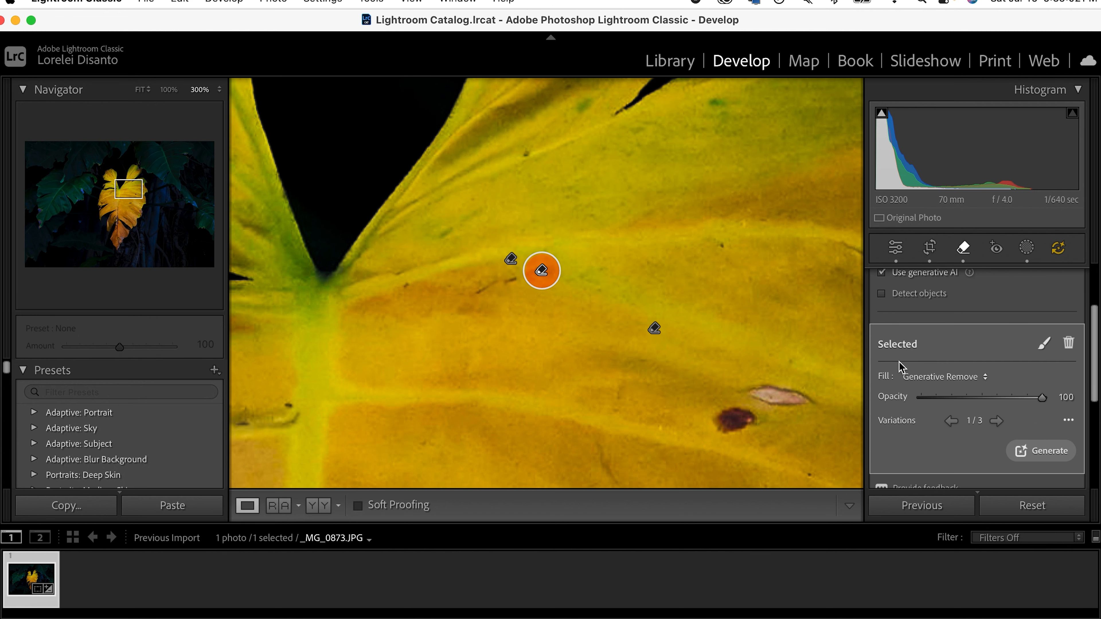
{"action": "left_click", "coordinate": [998, 422]}
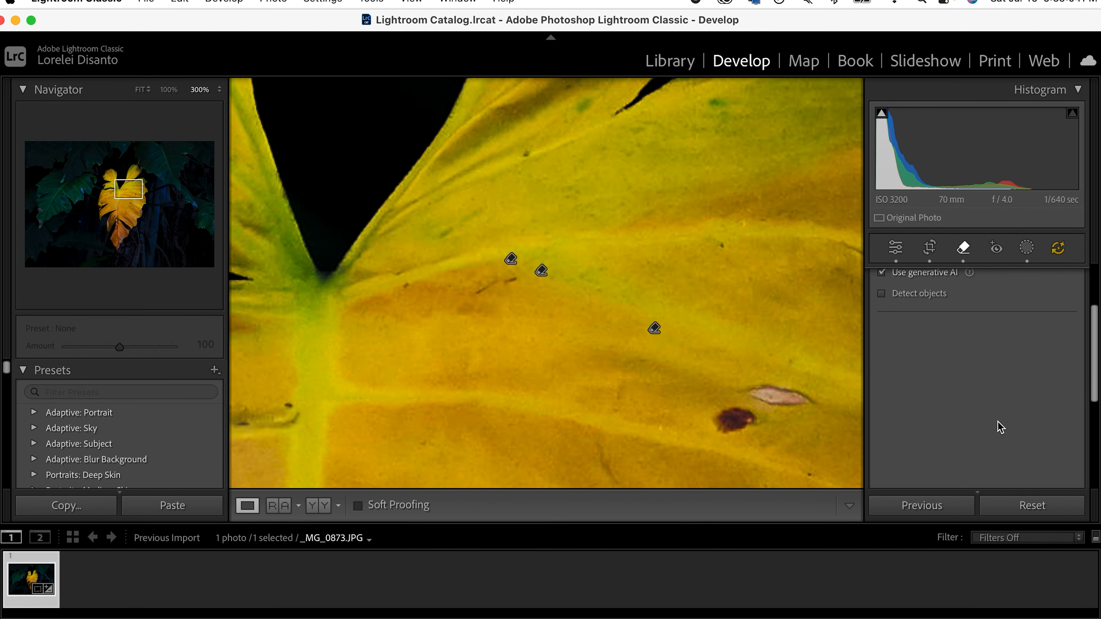
{"action": "key", "text": "q"}
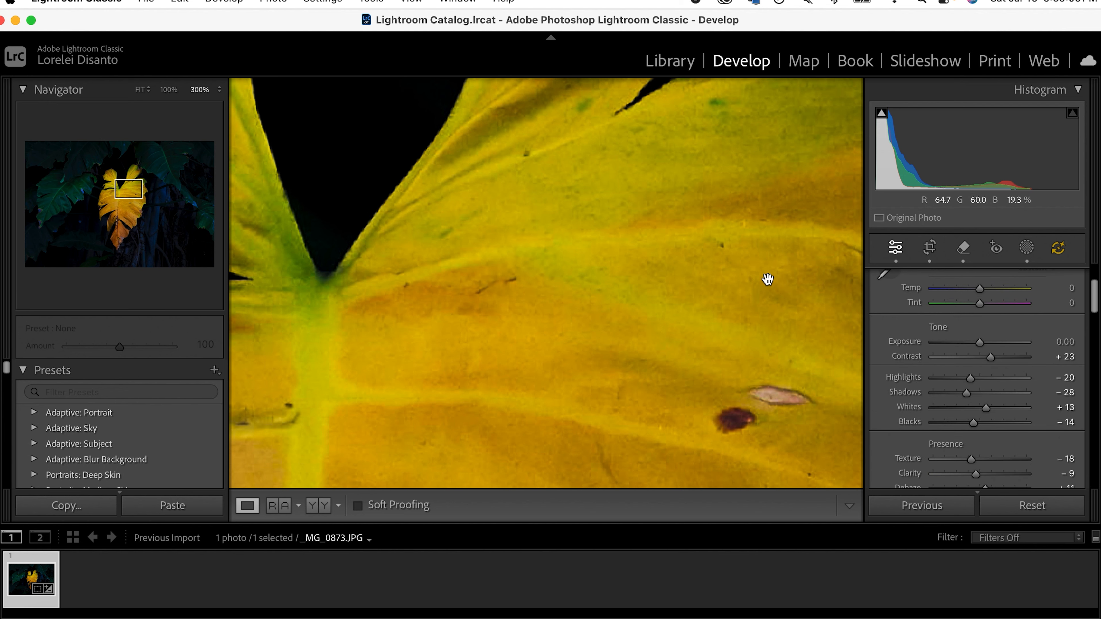
Examine the yellow leaf's retouched area in the whole photo and up close at 300%
{"action": "left_click", "coordinate": [769, 270]}
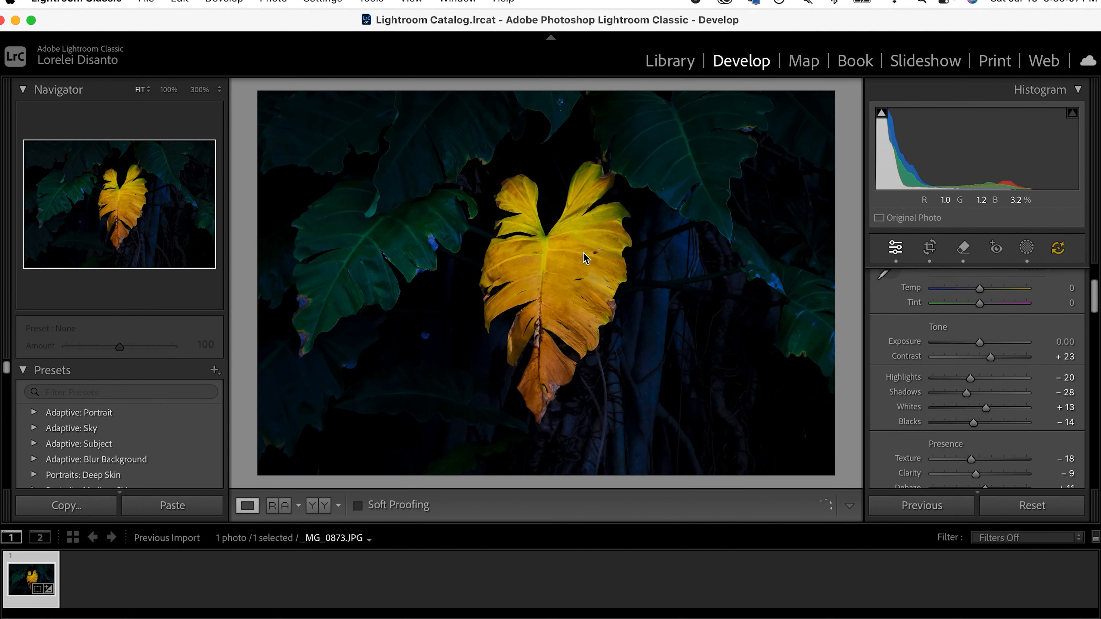
{"action": "left_click", "coordinate": [581, 235]}
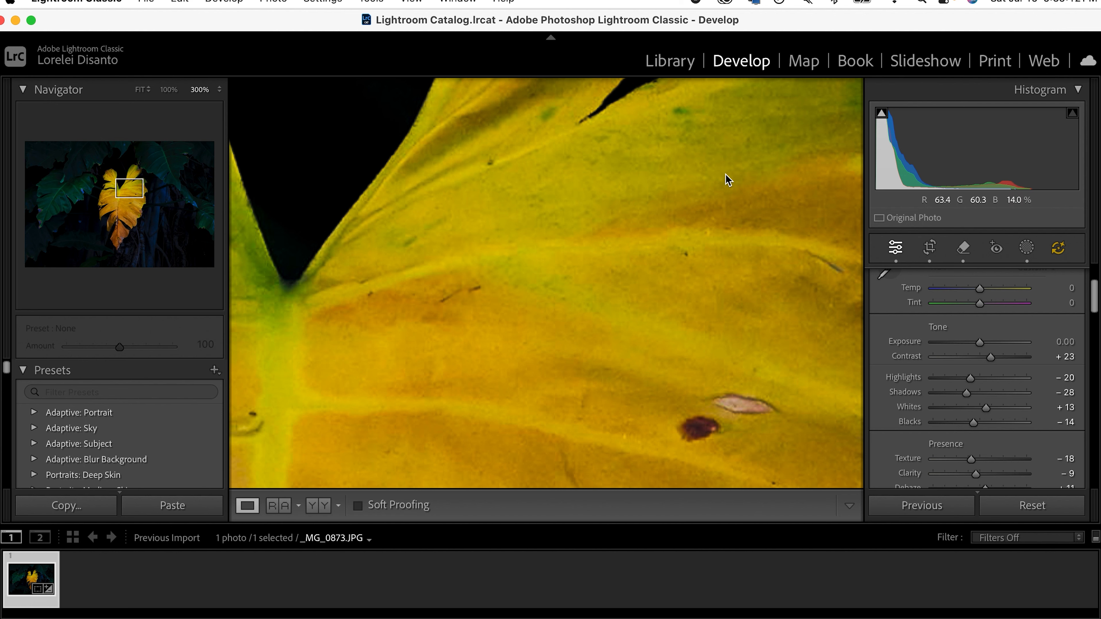
{"action": "mouse_move", "coordinate": [625, 308]}
{"action": "left_mouse_down"}
{"action": "mouse_move", "coordinate": [627, 165]}
{"action": "mouse_move", "coordinate": [651, 115]}
{"action": "mouse_move", "coordinate": [749, 349]}
{"action": "mouse_move", "coordinate": [647, 361]}
{"action": "mouse_move", "coordinate": [618, 296]}
{"action": "left_mouse_up"}
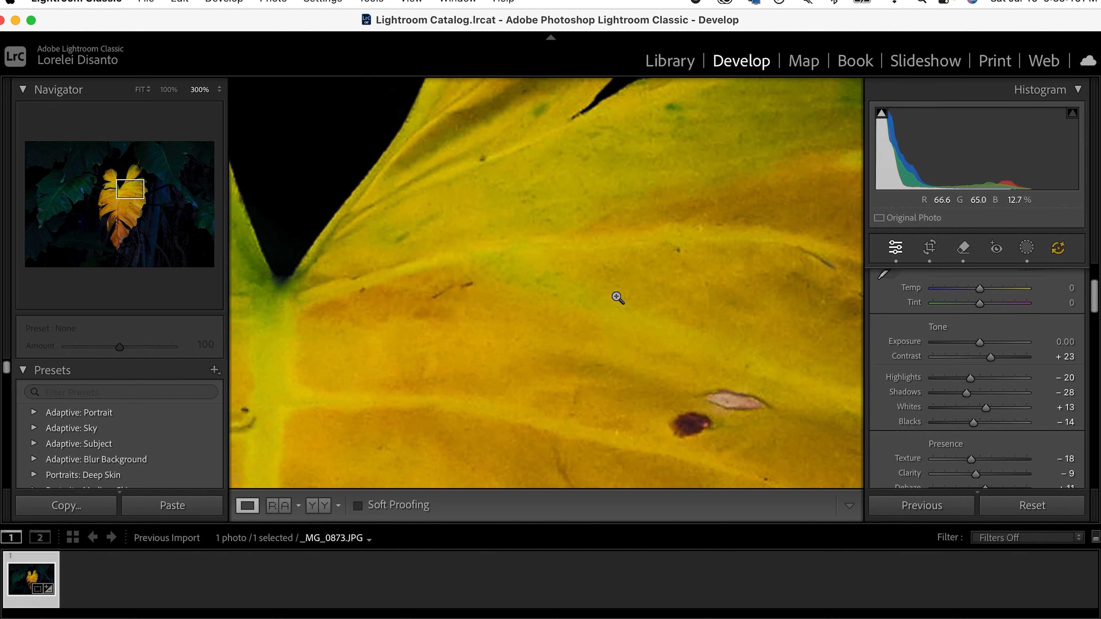
{"action": "left_click", "coordinate": [618, 298]}
Reopen the Remove tool in Heal mode and heal the dark brown spot beside the pink tear with a size 36 brush
{"action": "left_click", "coordinate": [964, 248]}
{"action": "left_click", "coordinate": [582, 231]}
{"action": "left_click", "coordinate": [940, 301]}
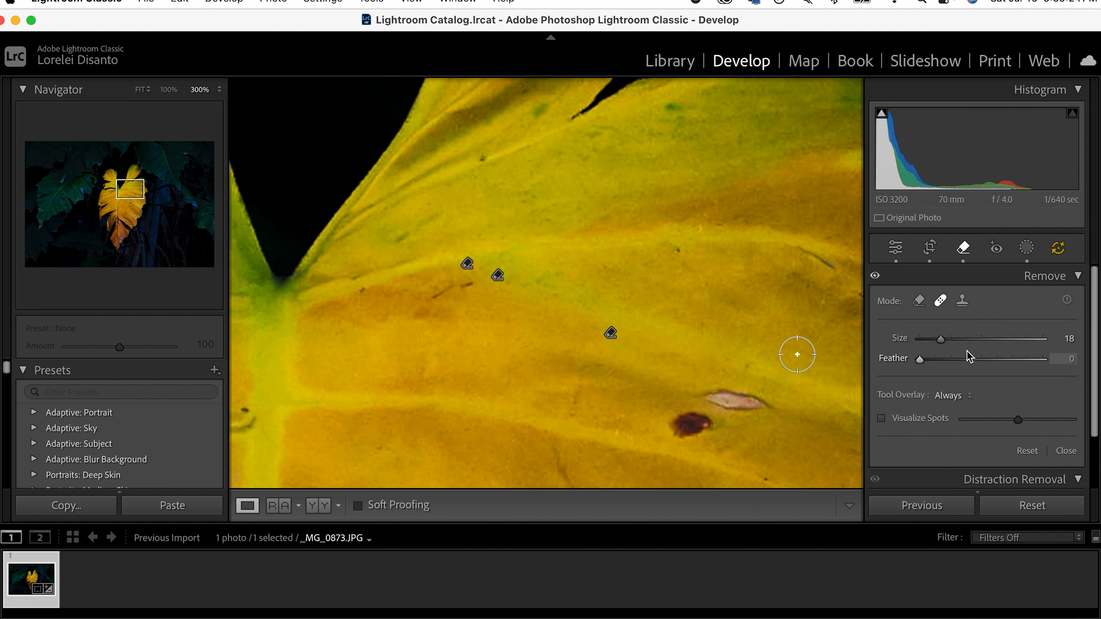
{"action": "left_click_drag", "start_coordinate": [693, 390], "coordinate": [564, 272]}
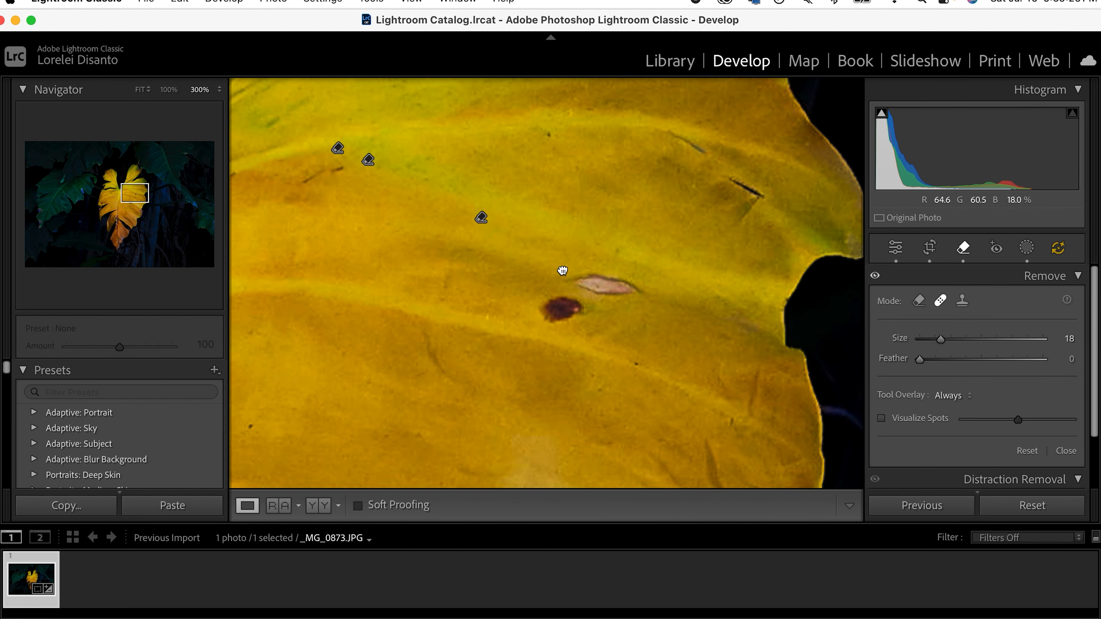
{"action": "mouse_move", "coordinate": [942, 341]}
{"action": "left_mouse_down"}
{"action": "mouse_move", "coordinate": [983, 344]}
{"action": "mouse_move", "coordinate": [964, 346]}
{"action": "left_mouse_up"}
{"action": "left_click", "coordinate": [556, 320]}
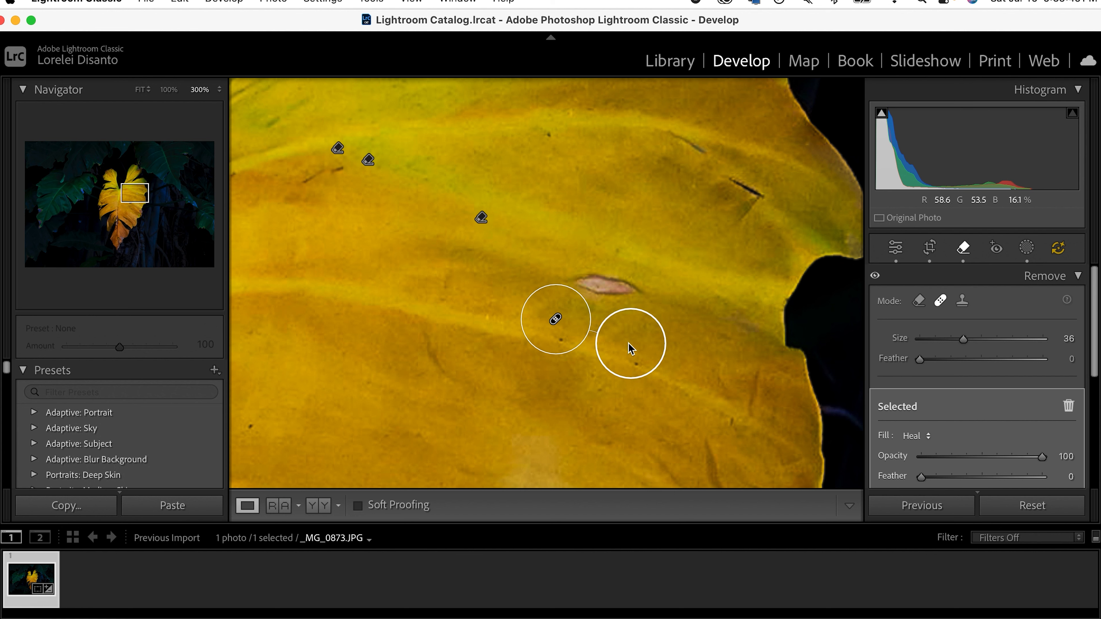
Move the heal's source area farther from the brown spot toward the leaf's edge and finish the edit
{"action": "mouse_move", "coordinate": [631, 349]}
{"action": "left_mouse_down"}
{"action": "mouse_move", "coordinate": [660, 332]}
{"action": "mouse_move", "coordinate": [678, 361]}
{"action": "left_mouse_up"}
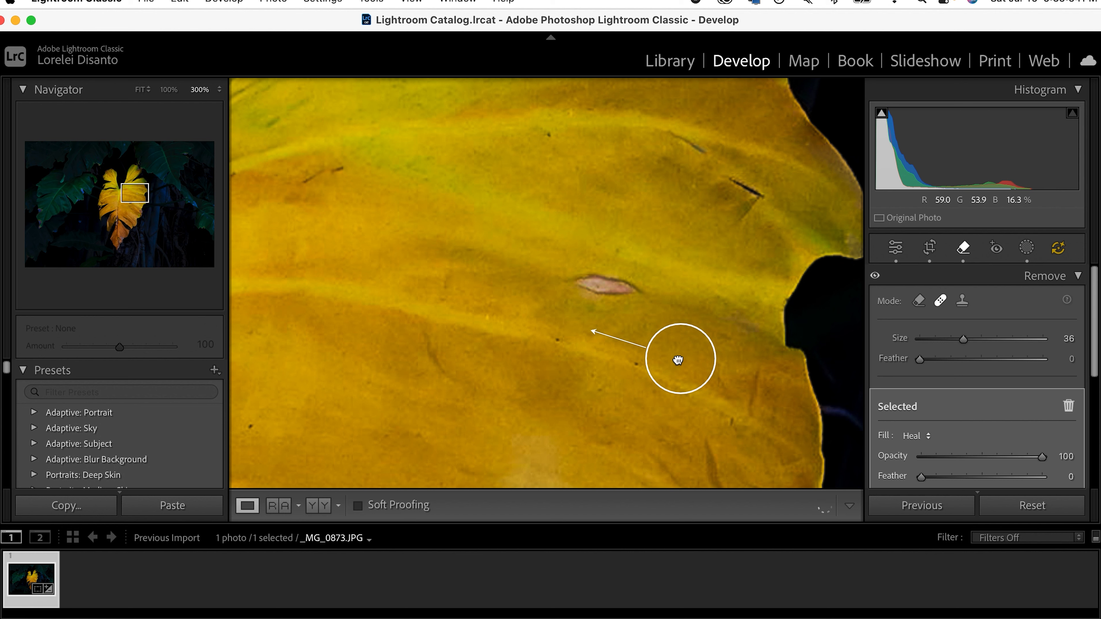
{"action": "left_click_drag", "start_coordinate": [678, 360], "coordinate": [677, 360]}
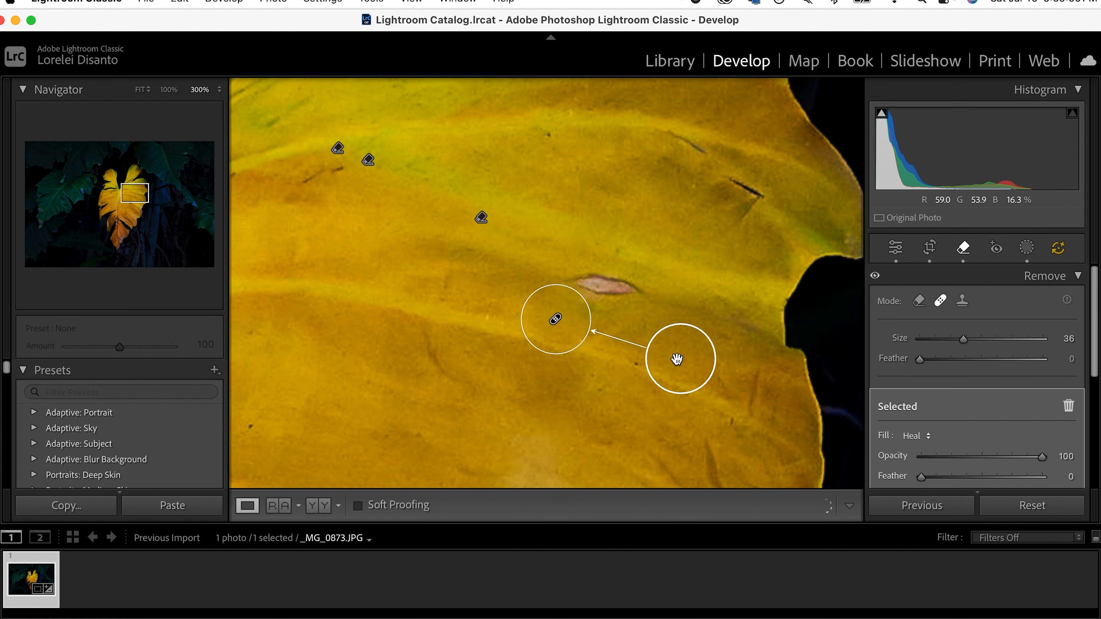
{"action": "key", "text": "Return"}
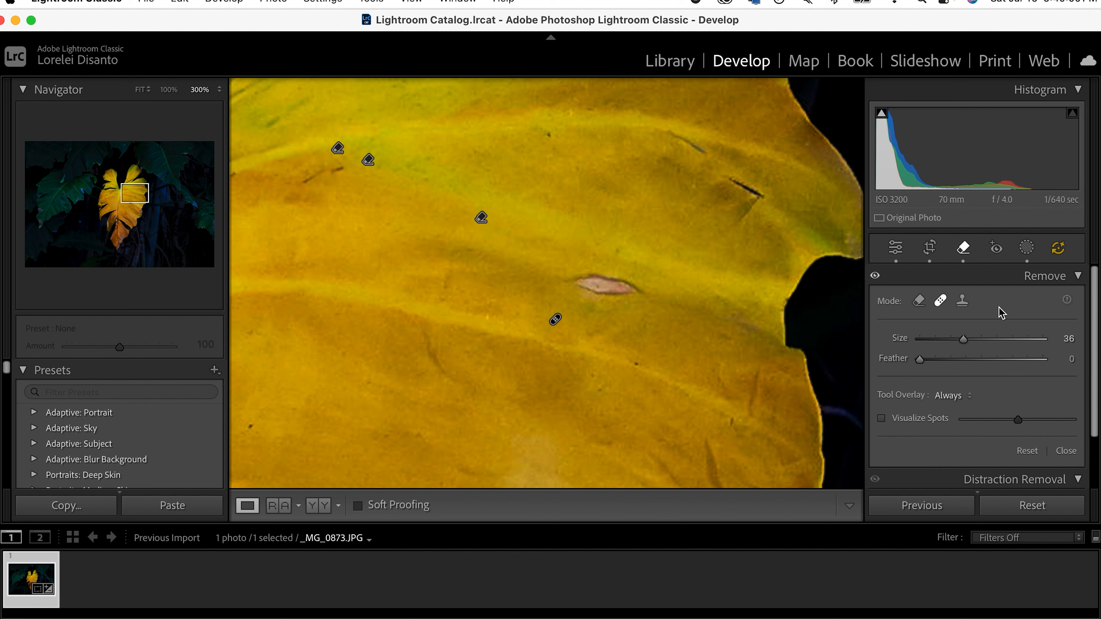
Switch to Clone mode and paint over the pink tear in the leaf with a size 30 brush
{"action": "left_click", "coordinate": [962, 303]}
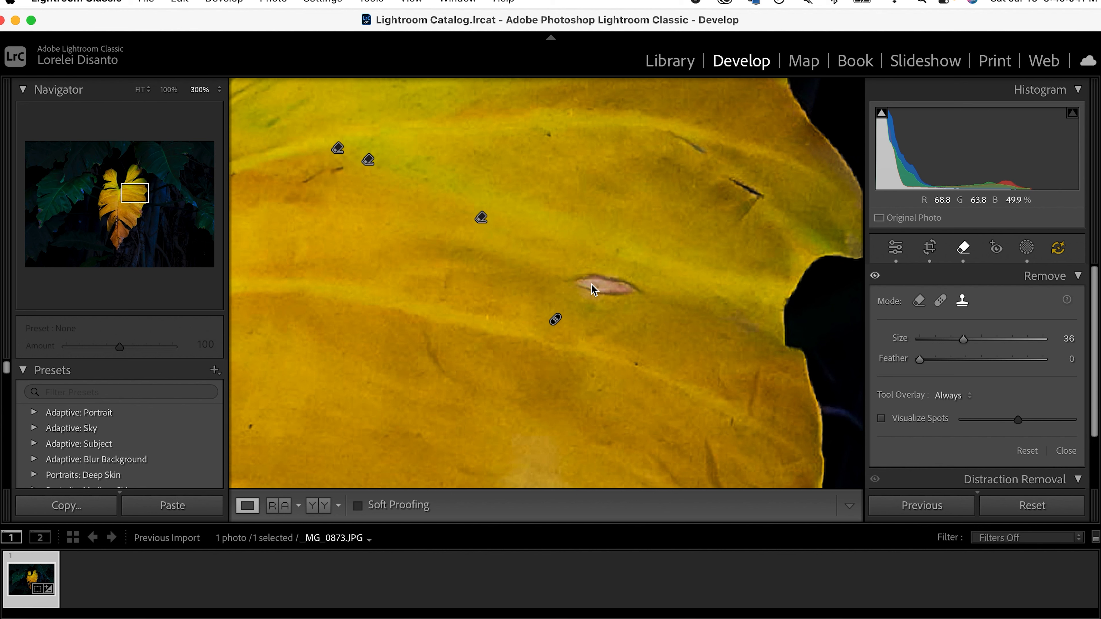
{"action": "key", "text": "bracketleft"}
{"action": "key", "text": "bracketleft"}
{"action": "left_click_drag", "start_coordinate": [584, 281], "coordinate": [643, 289]}
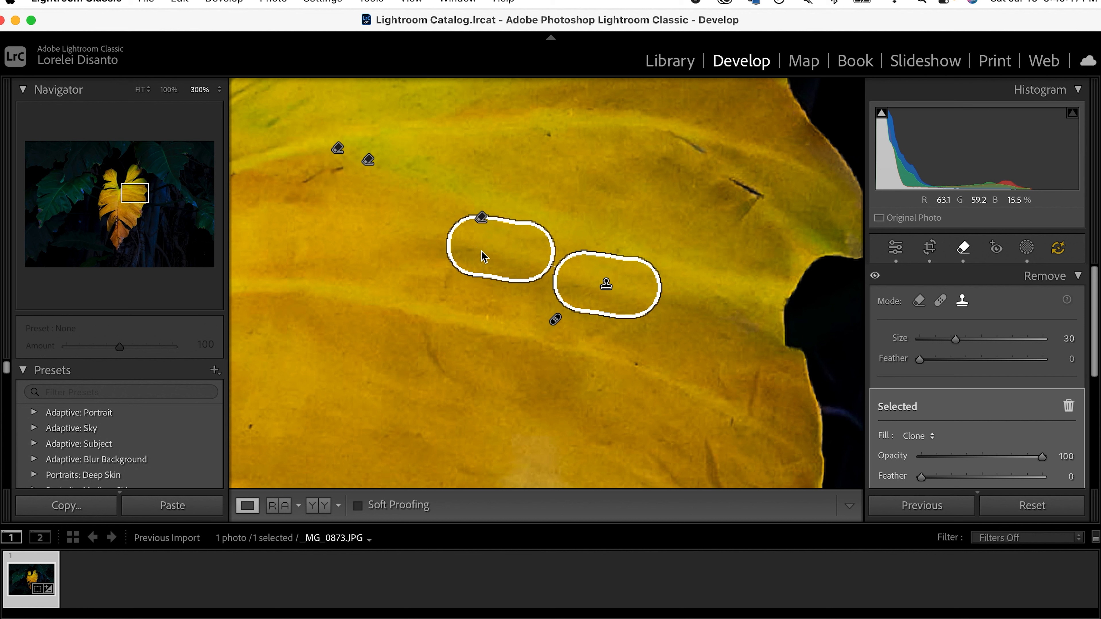
Reposition the clone's source to match the leaf's shading, set its feather to about 64, and close the Remove tool
{"action": "left_click_drag", "start_coordinate": [487, 257], "coordinate": [476, 280]}
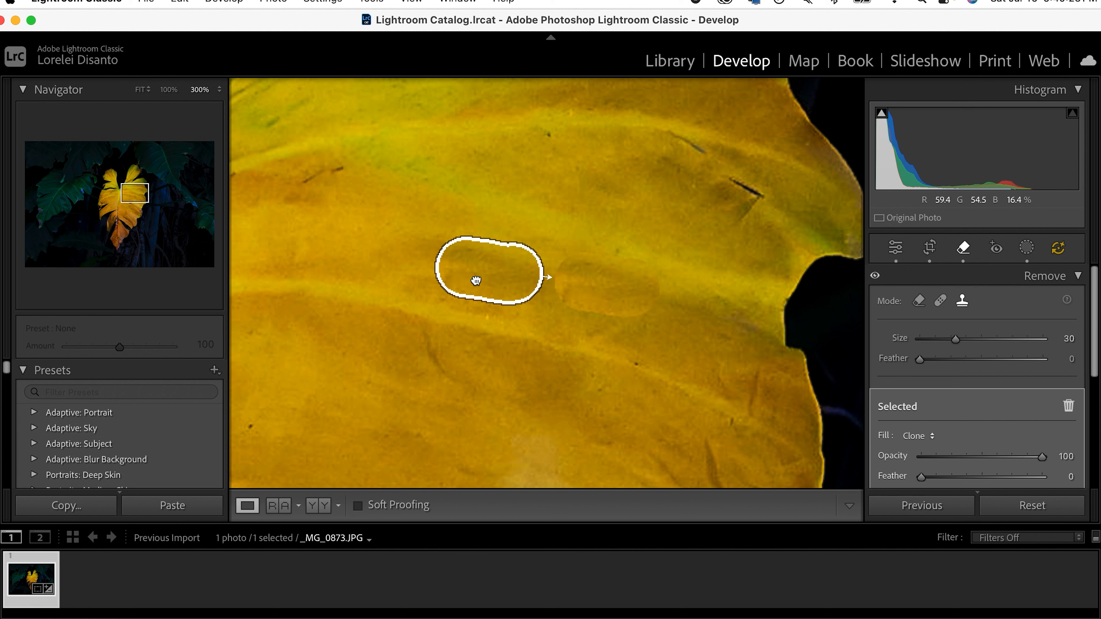
{"action": "left_click_drag", "start_coordinate": [476, 281], "coordinate": [486, 252]}
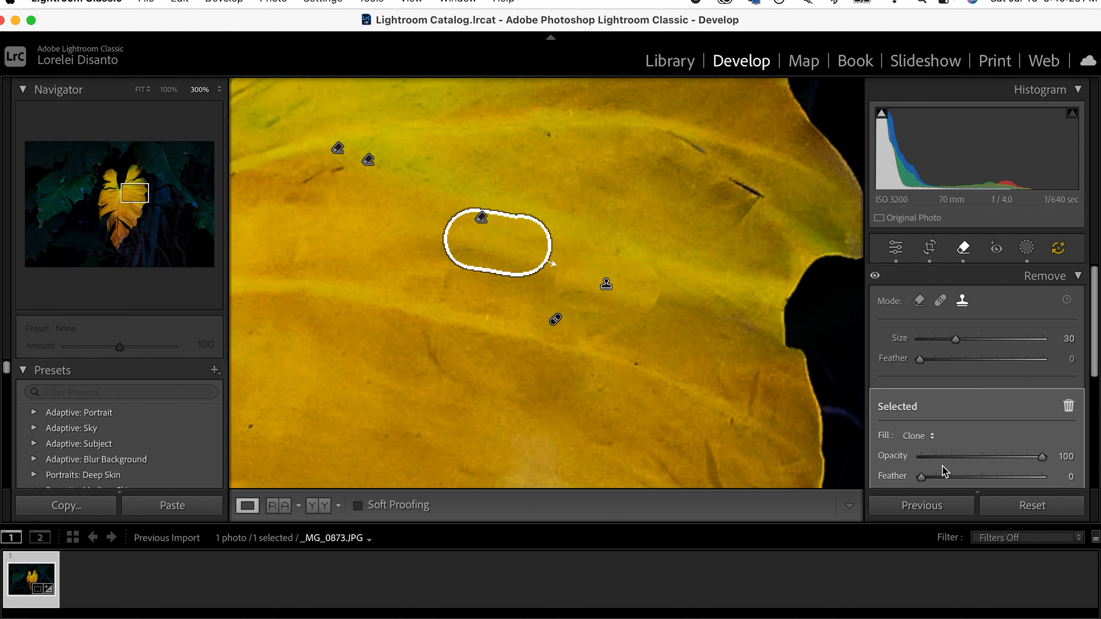
{"action": "left_click_drag", "start_coordinate": [922, 477], "coordinate": [989, 477]}
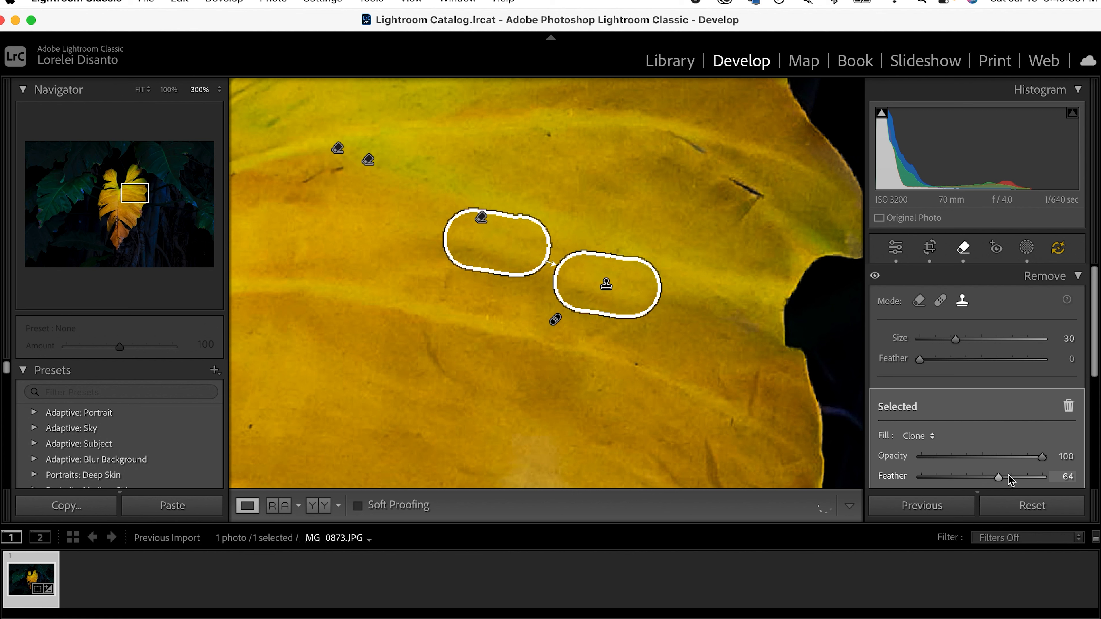
{"action": "left_click", "coordinate": [719, 368]}
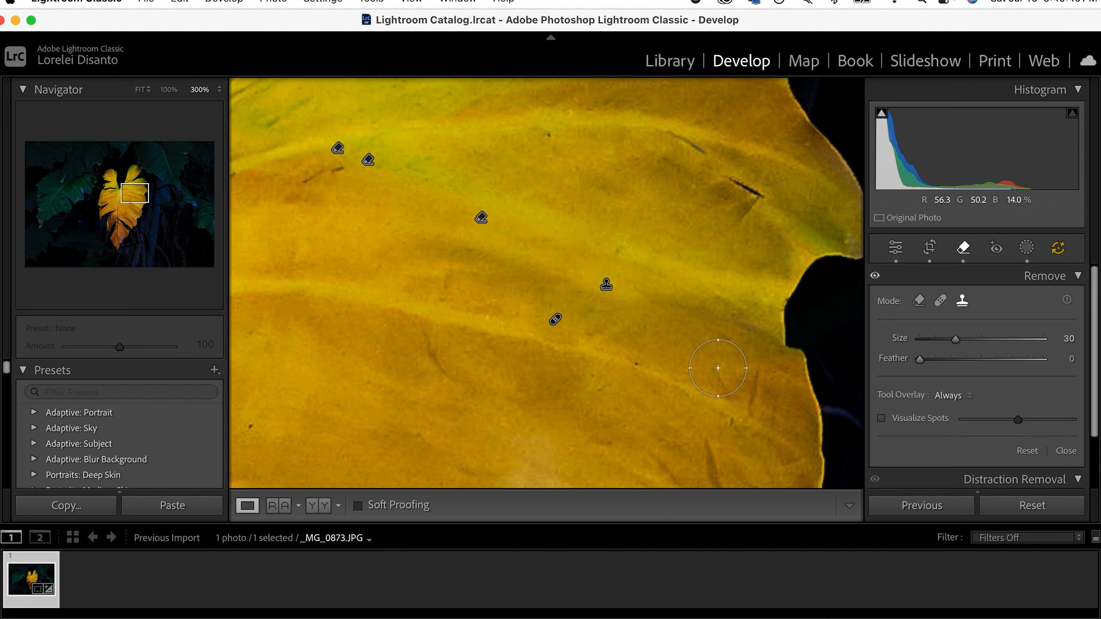
{"action": "key", "text": "q"}
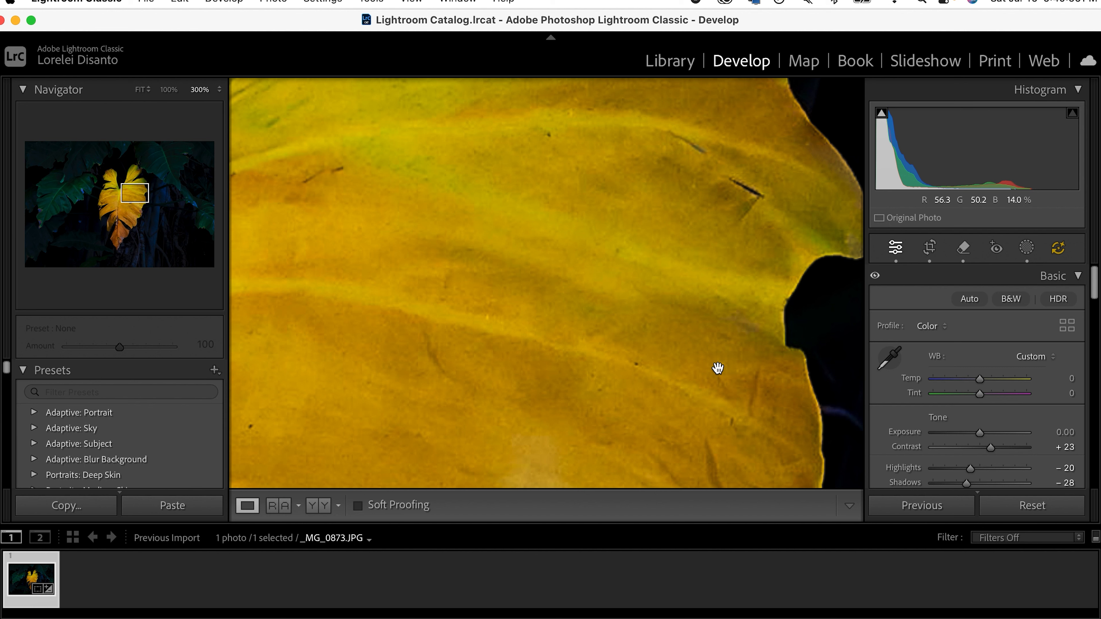
Reopen the Remove tool and examine the Reflections and People options for distraction removal, collapsing each one after viewing
{"action": "left_click", "coordinate": [963, 248]}
{"action": "scroll", "coordinate": [1017, 365], "scroll_direction": "down", "scroll_amount": 3}
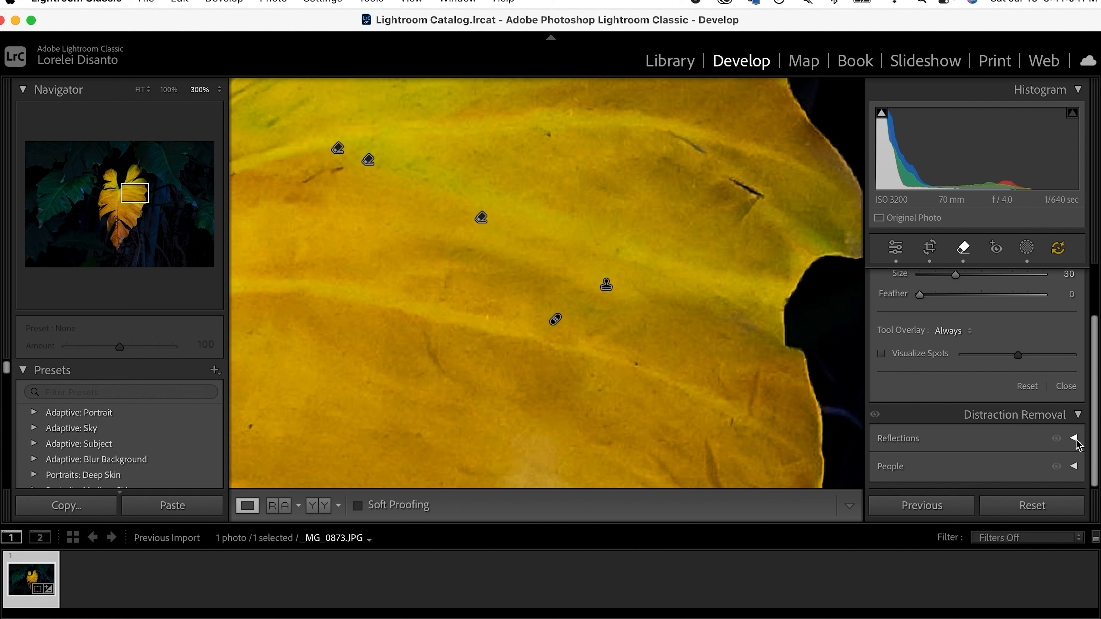
{"action": "left_click", "coordinate": [1074, 438]}
{"action": "scroll", "coordinate": [994, 453], "scroll_direction": "down", "scroll_amount": 2}
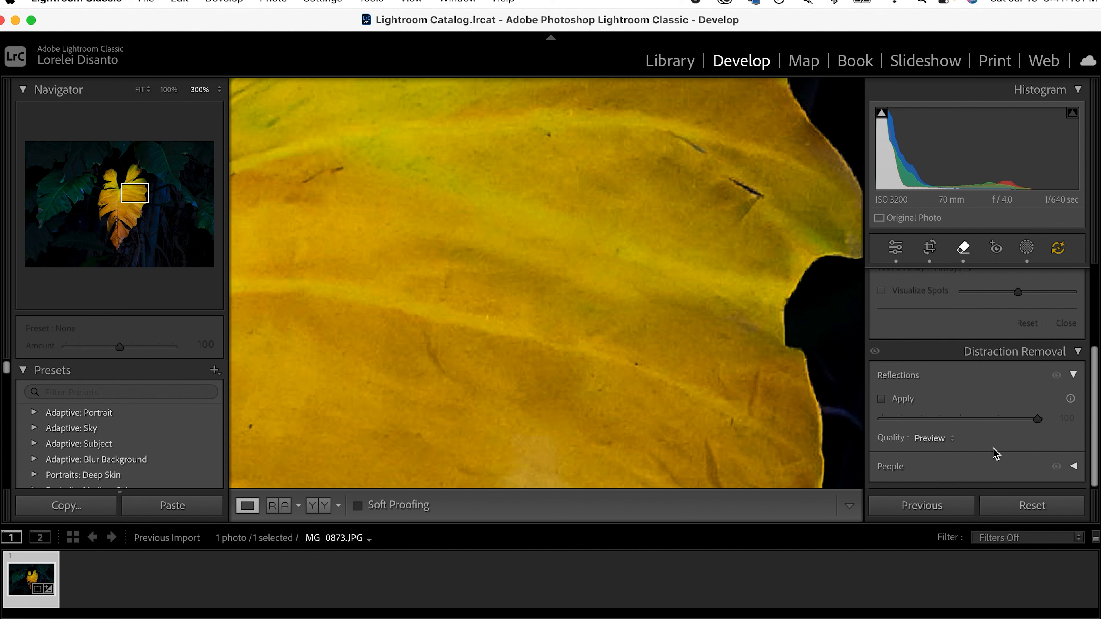
{"action": "left_click", "coordinate": [935, 375]}
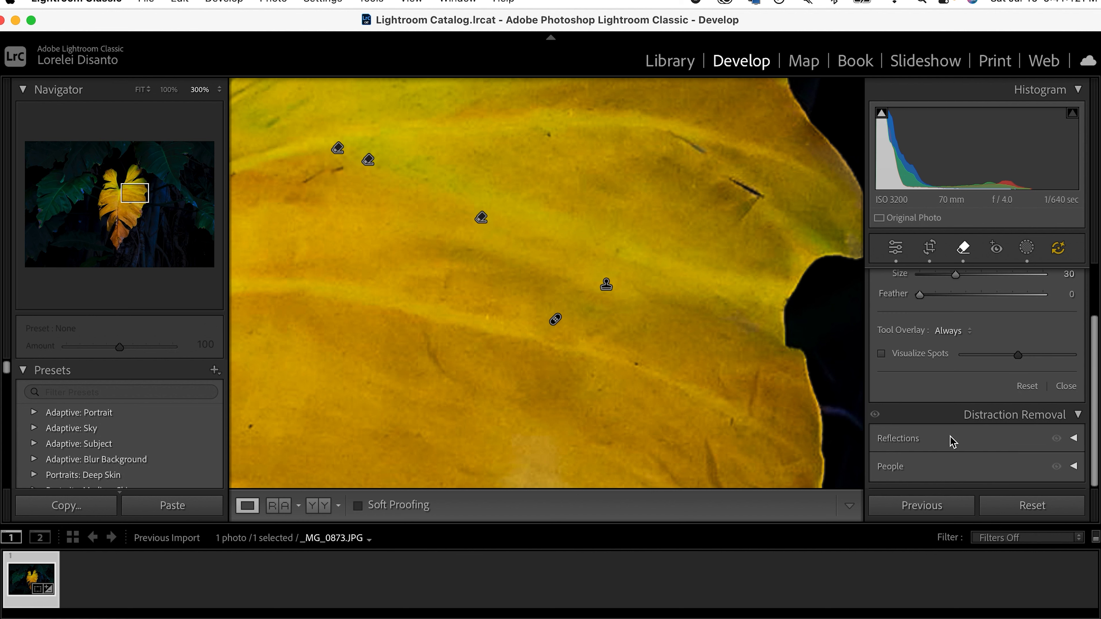
{"action": "left_click", "coordinate": [948, 466]}
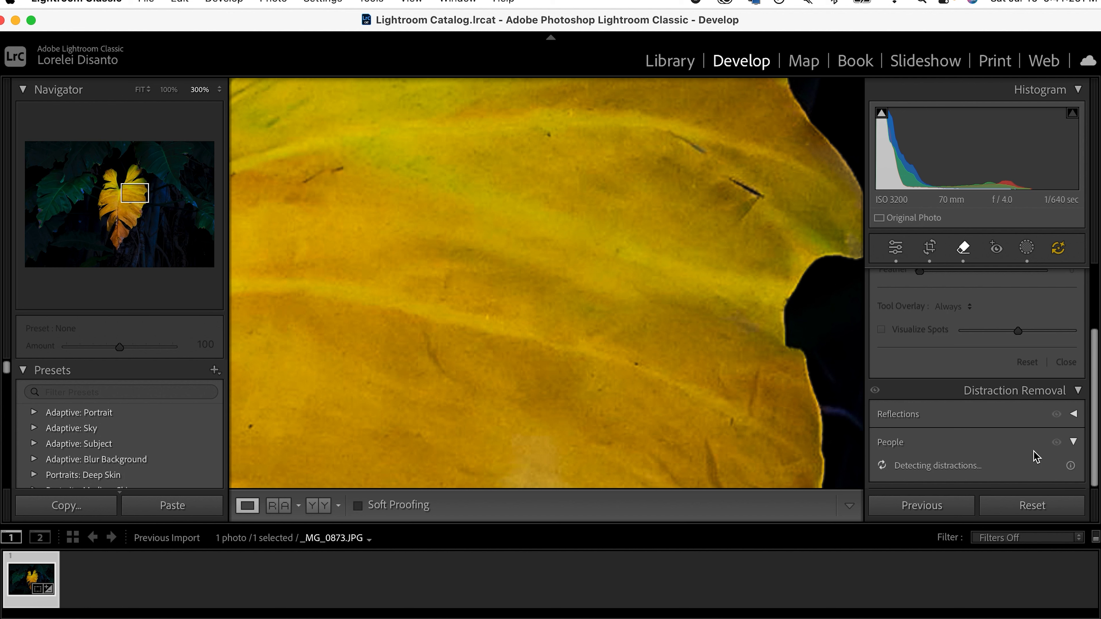
{"action": "left_click", "coordinate": [1074, 442]}
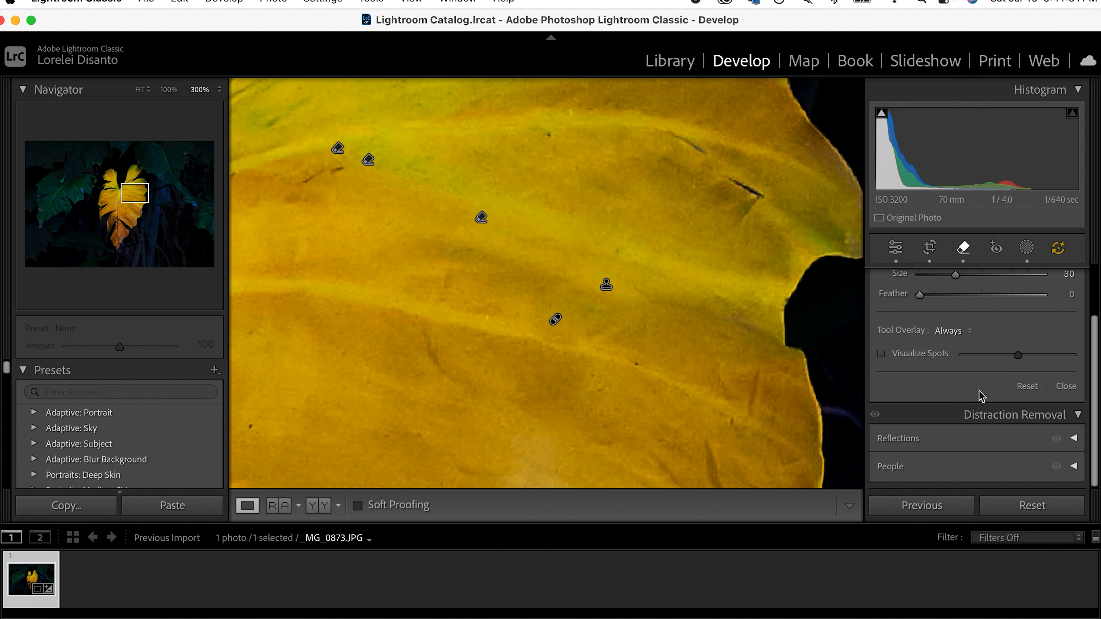
{"action": "scroll", "coordinate": [982, 395], "scroll_direction": "up", "scroll_amount": 3}
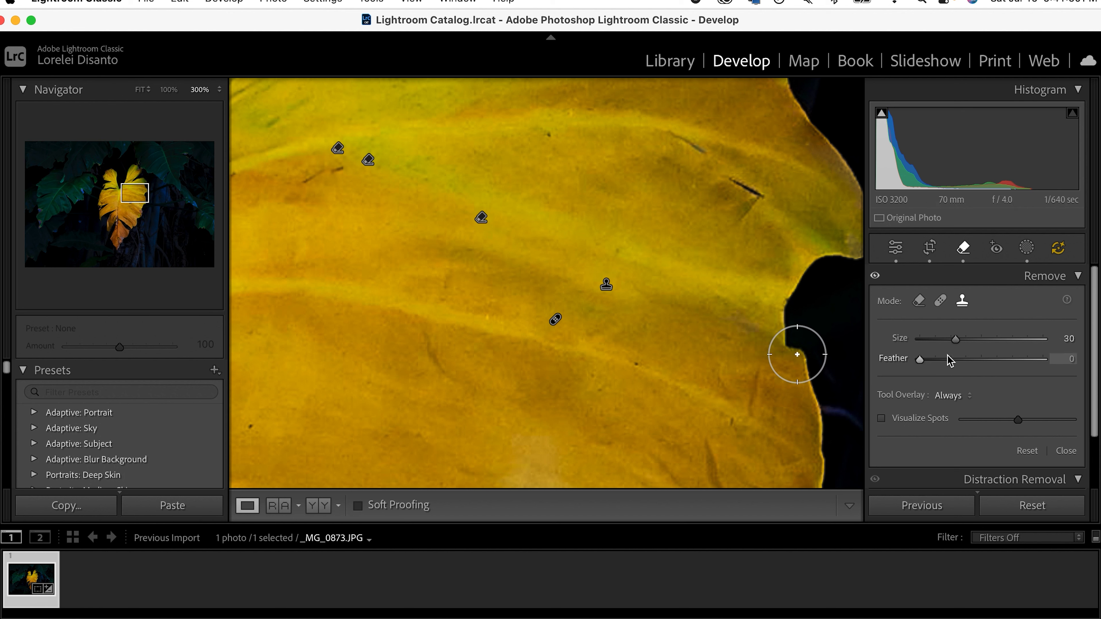
{"action": "scroll", "coordinate": [1000, 386], "scroll_direction": "down", "scroll_amount": 3}
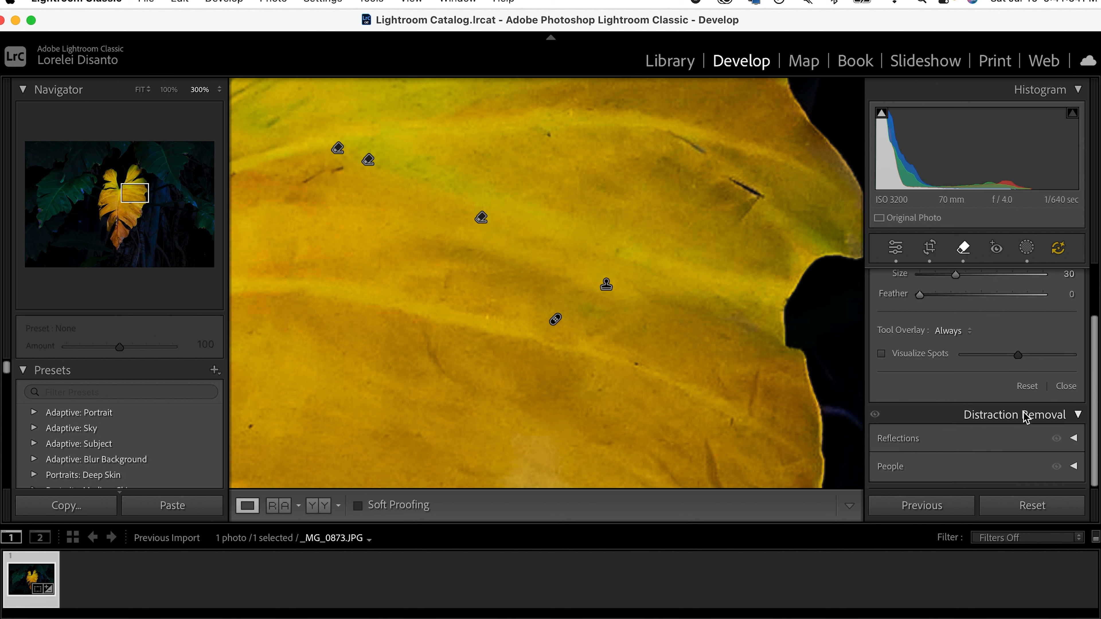
{"action": "scroll", "coordinate": [1026, 418], "scroll_direction": "up", "scroll_amount": 3}
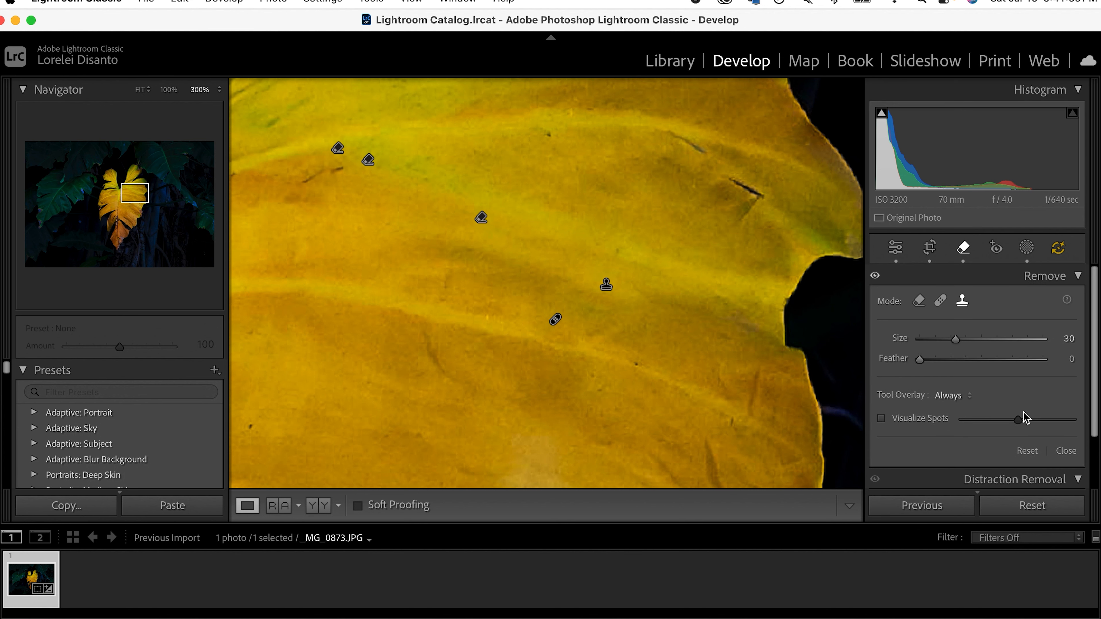